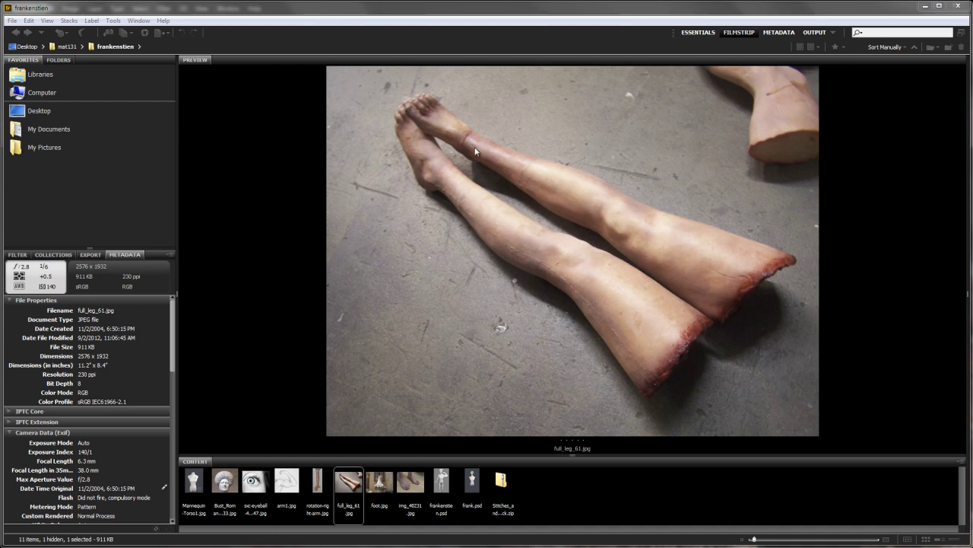
Open full_leg_61.jpg and select the upper leg from the ankle to the severed thigh with the Quick Selection tool
{"action": "double_click", "coordinate": [346, 485]}
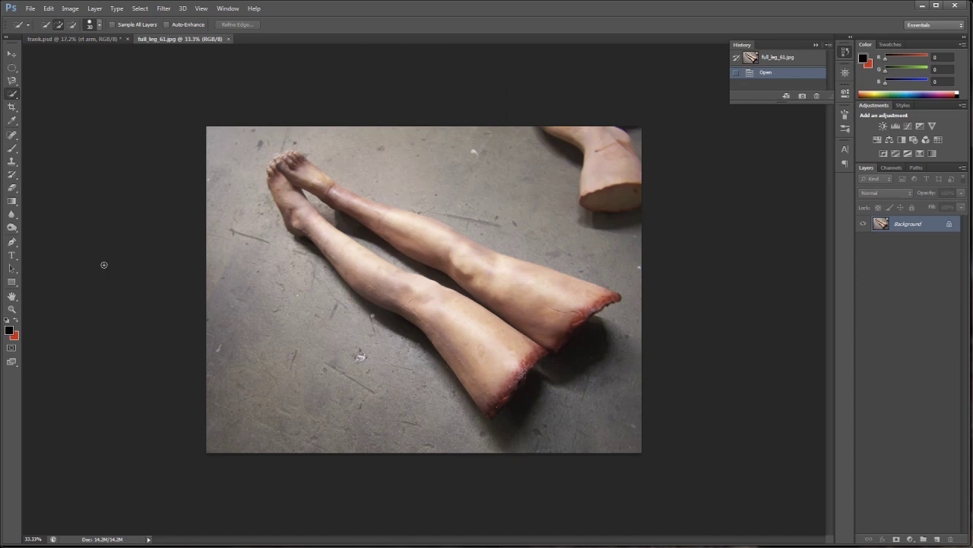
{"action": "left_click", "coordinate": [12, 310]}
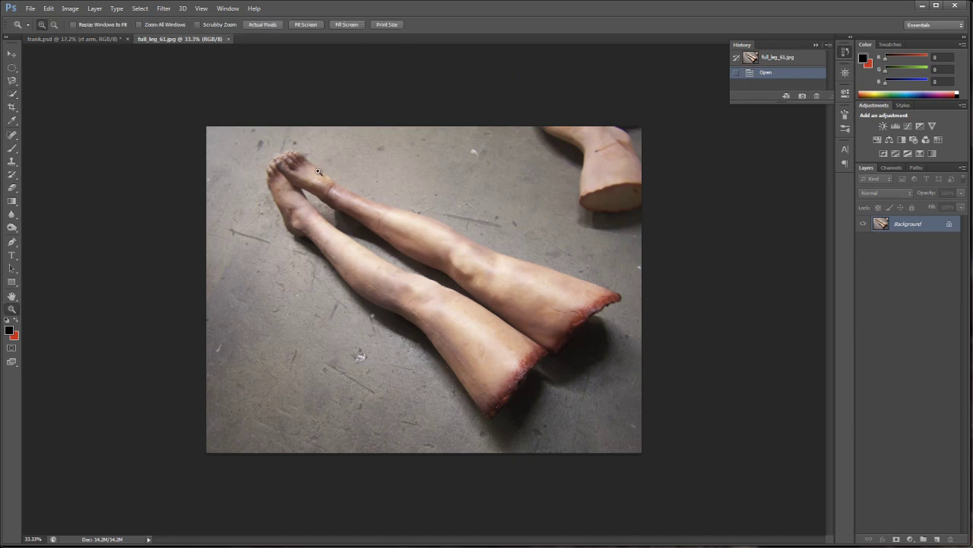
{"action": "left_click_drag", "start_coordinate": [317, 171], "coordinate": [626, 365]}
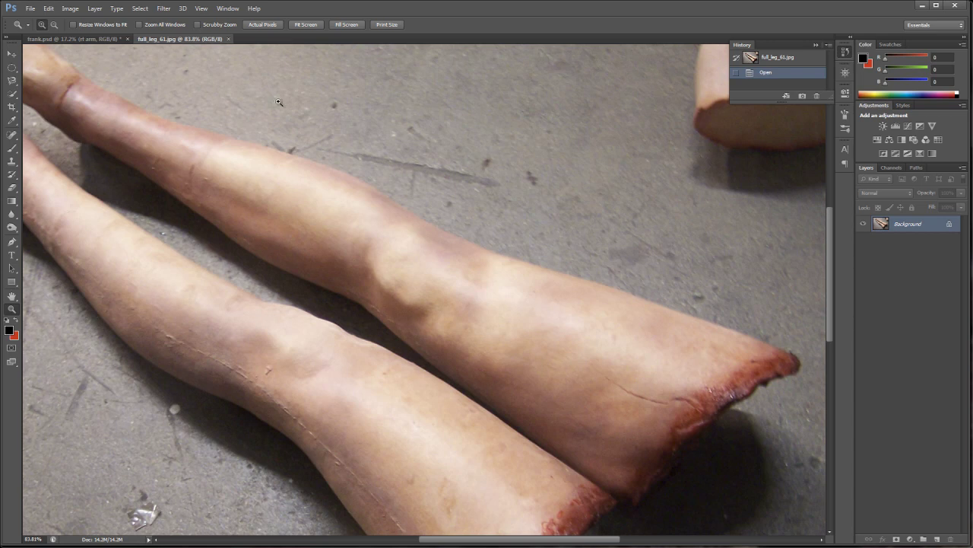
{"action": "left_click", "coordinate": [16, 97]}
{"action": "mouse_move", "coordinate": [87, 92]}
{"action": "left_mouse_down"}
{"action": "mouse_move", "coordinate": [71, 116]}
{"action": "mouse_move", "coordinate": [105, 118]}
{"action": "mouse_move", "coordinate": [106, 107]}
{"action": "mouse_move", "coordinate": [128, 115]}
{"action": "mouse_move", "coordinate": [179, 164]}
{"action": "mouse_move", "coordinate": [358, 245]}
{"action": "left_mouse_up"}
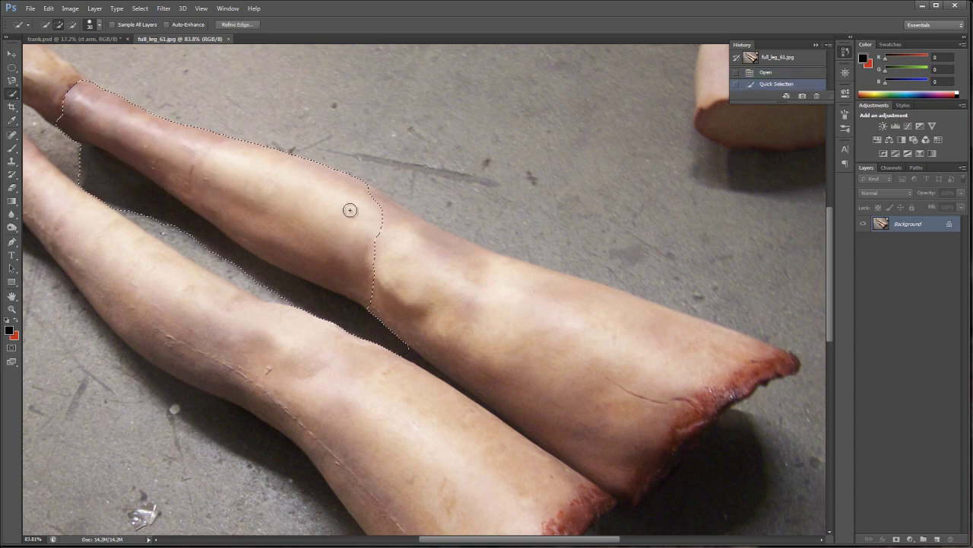
{"action": "mouse_move", "coordinate": [354, 202]}
{"action": "left_mouse_down"}
{"action": "mouse_move", "coordinate": [524, 296]}
{"action": "mouse_move", "coordinate": [651, 340]}
{"action": "left_mouse_up"}
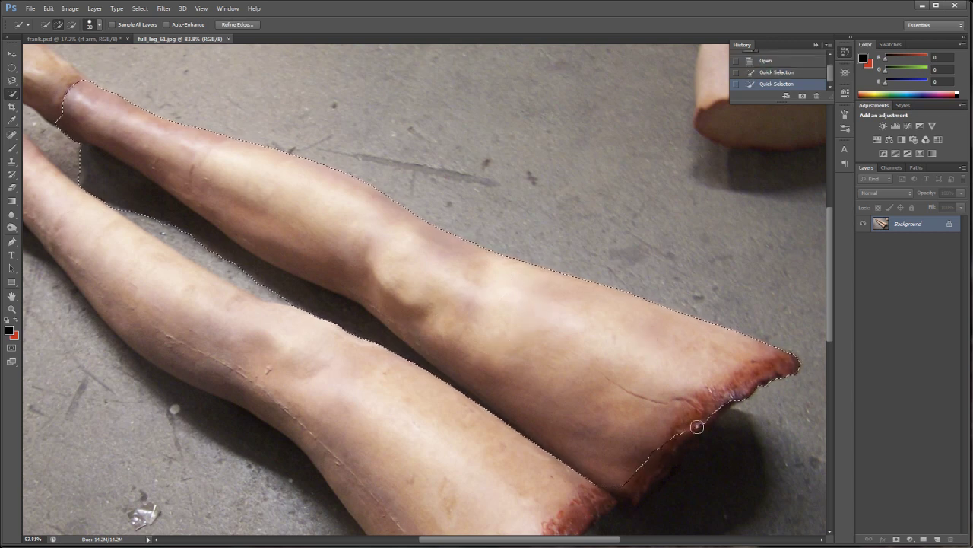
{"action": "mouse_move", "coordinate": [684, 432]}
{"action": "left_mouse_down"}
{"action": "mouse_move", "coordinate": [637, 498]}
{"action": "mouse_move", "coordinate": [621, 491]}
{"action": "mouse_move", "coordinate": [677, 449]}
{"action": "left_mouse_up"}
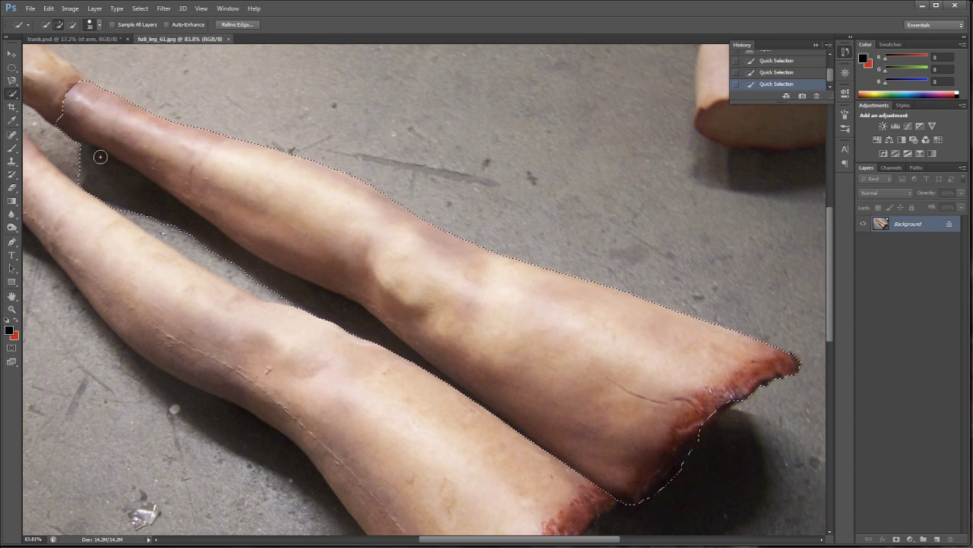
Subtract the shadowed floor between the two legs and beside the severed thigh end from the quick selection
{"action": "key", "text": "alt"}
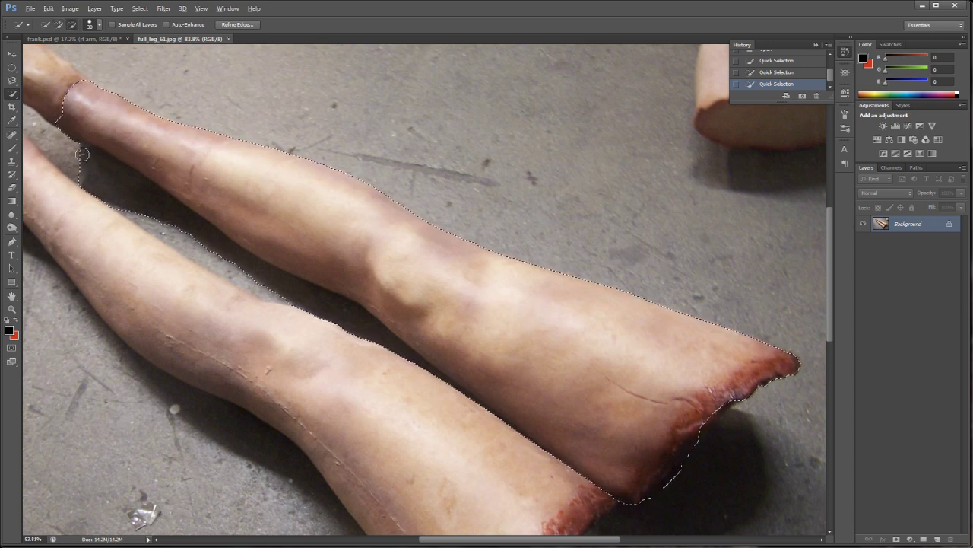
{"action": "key", "text": "alt"}
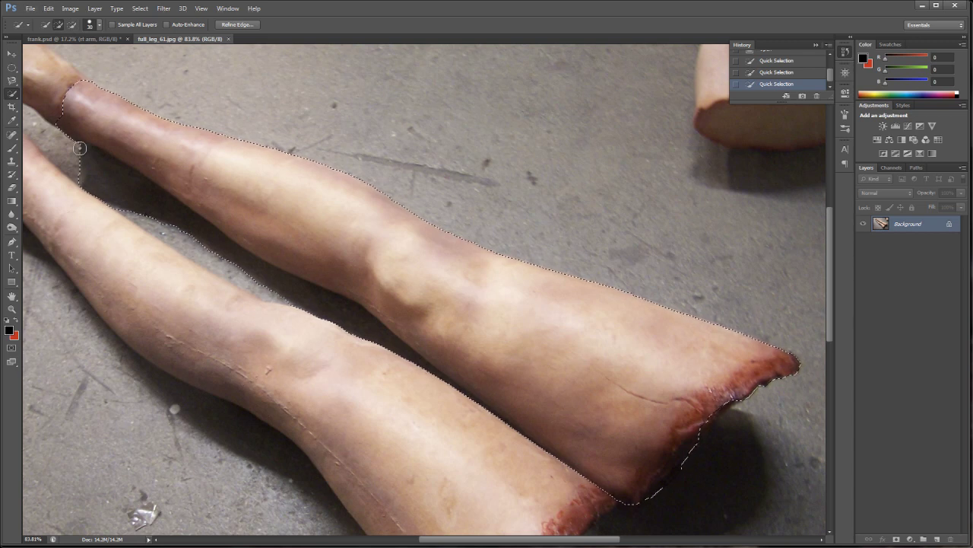
{"action": "left_click_drag", "start_coordinate": [91, 157], "coordinate": [220, 250]}
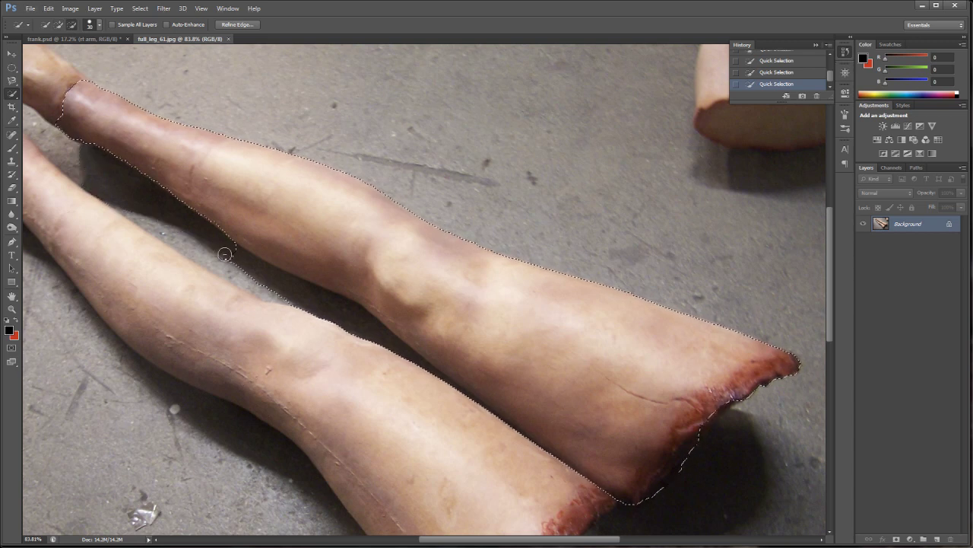
{"action": "key", "text": "alt"}
{"action": "left_click_drag", "start_coordinate": [282, 286], "coordinate": [330, 311]}
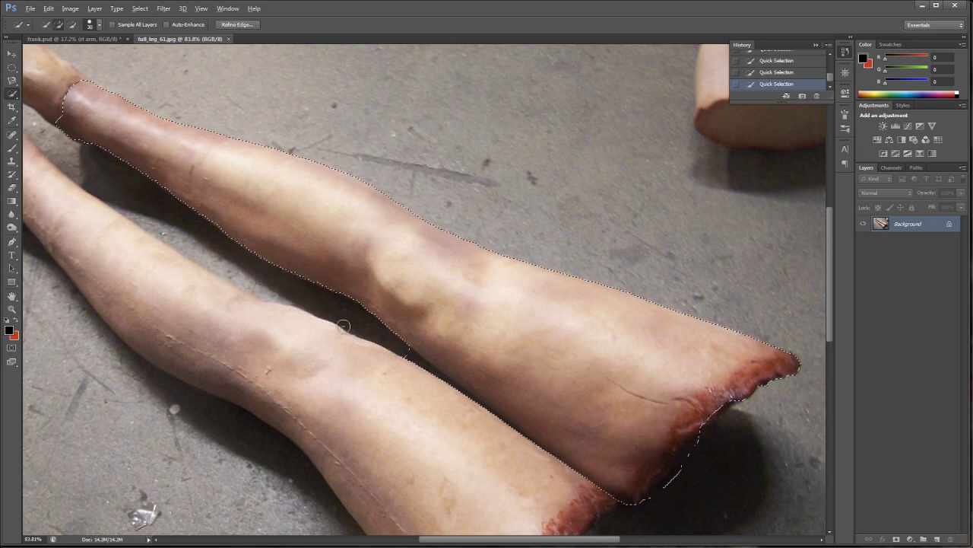
{"action": "key", "text": "alt"}
{"action": "left_click_drag", "start_coordinate": [373, 345], "coordinate": [437, 385]}
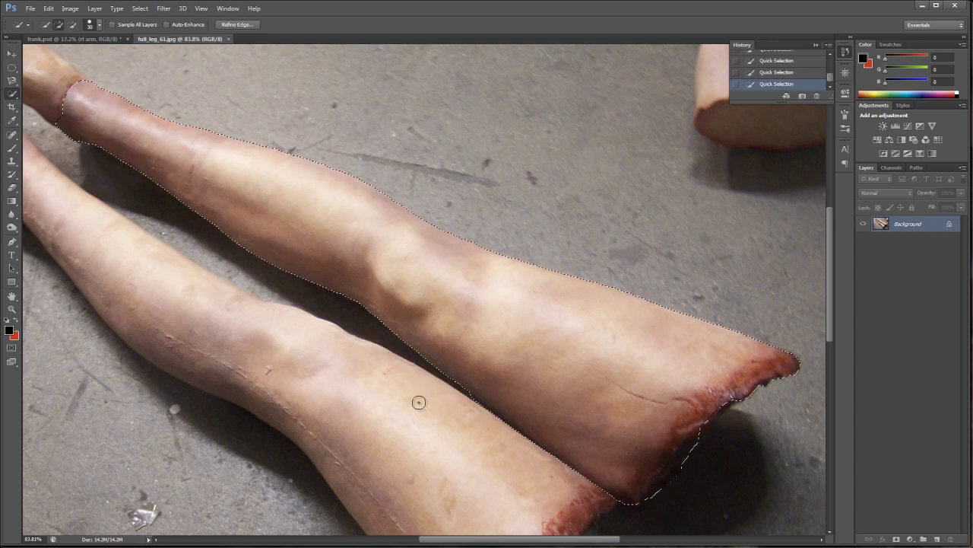
{"action": "key", "text": "alt"}
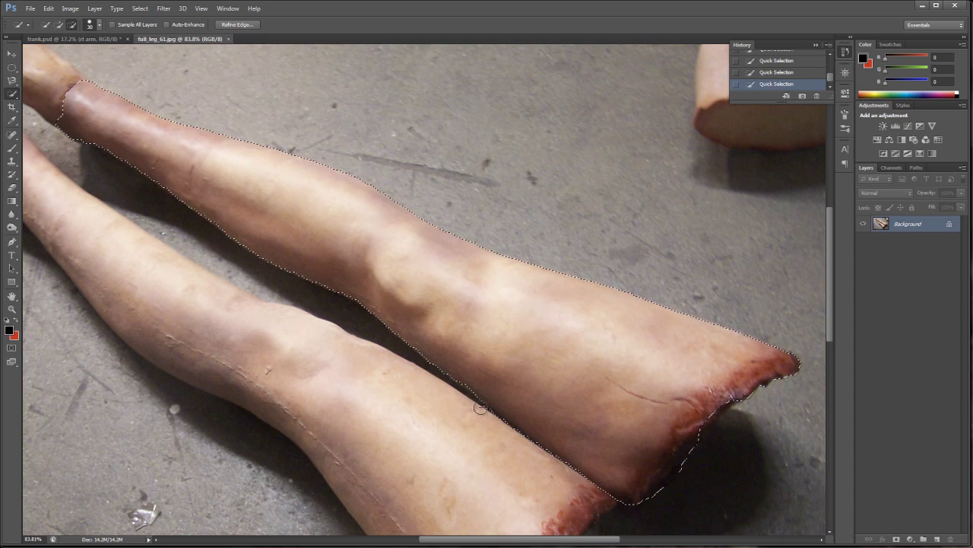
{"action": "key", "text": "alt"}
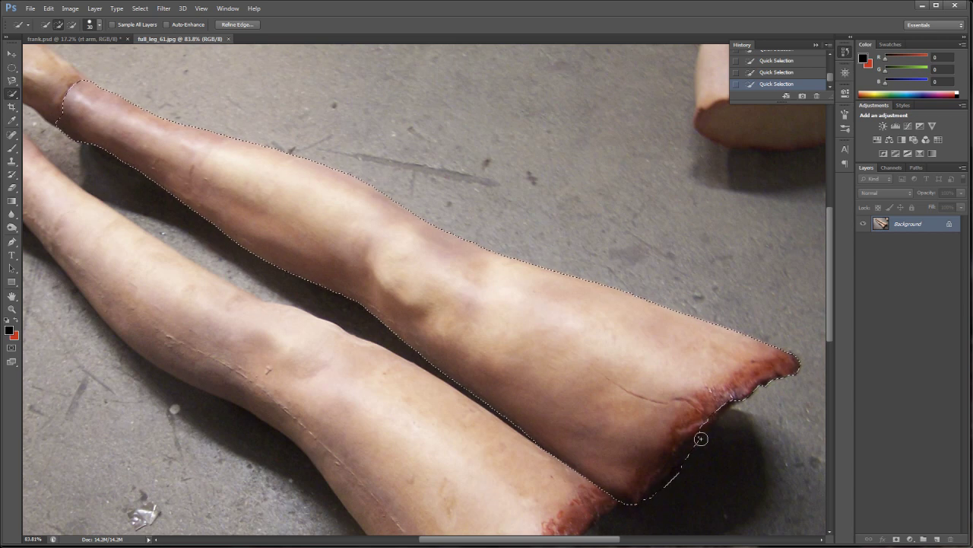
{"action": "key", "text": "alt"}
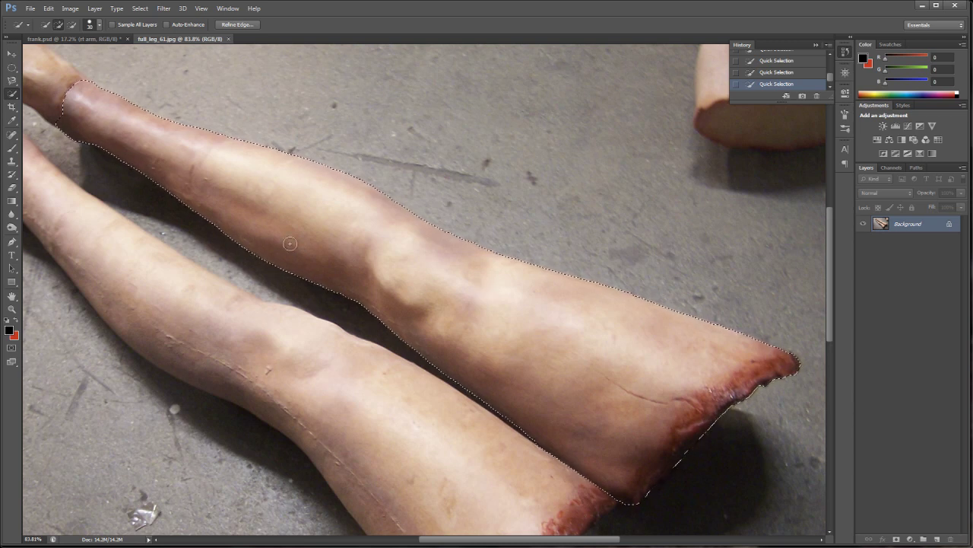
Refine the leg selection's edge with radius 9.9 px, smooth 60, shift edge -33% and slightly raised contrast, output to a selection
{"action": "left_click", "coordinate": [236, 24]}
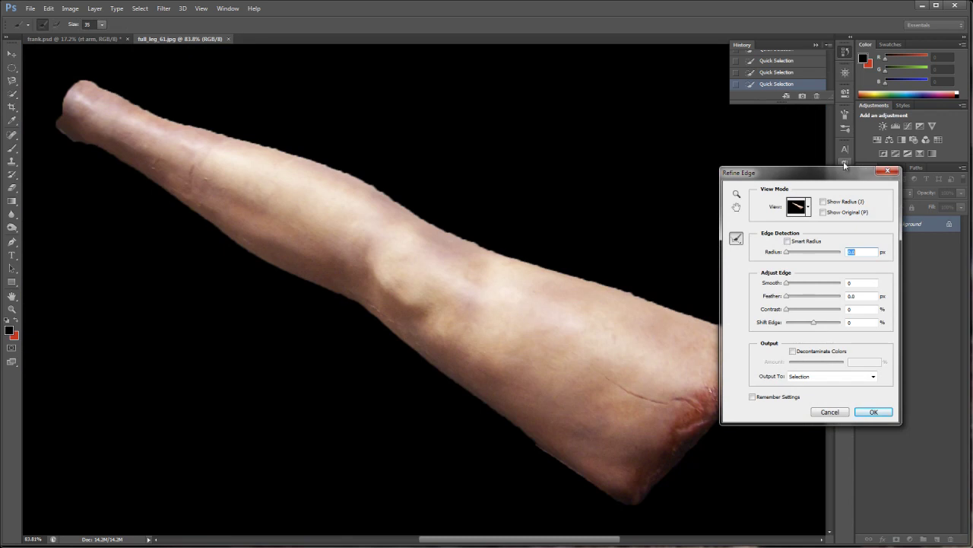
{"action": "left_click_drag", "start_coordinate": [837, 177], "coordinate": [940, 219]}
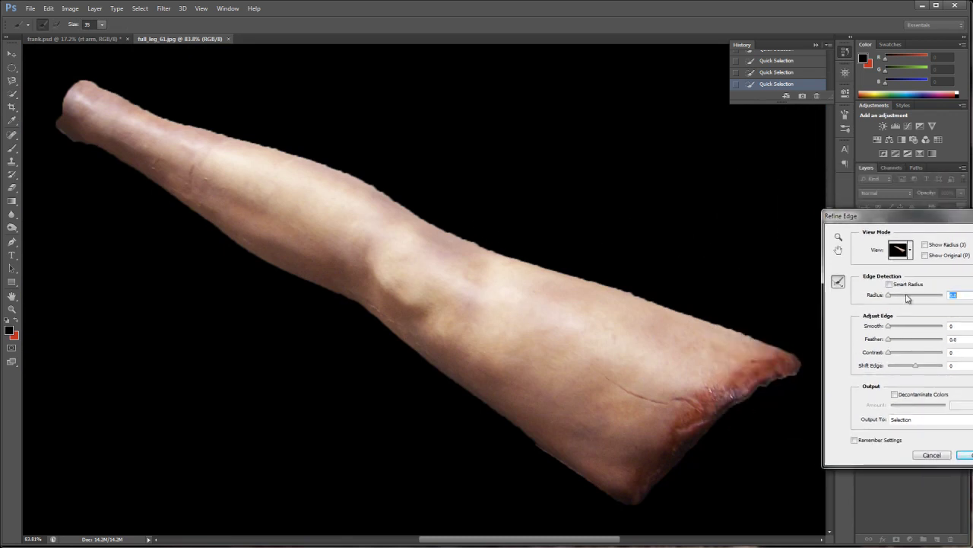
{"action": "left_click_drag", "start_coordinate": [890, 297], "coordinate": [920, 329]}
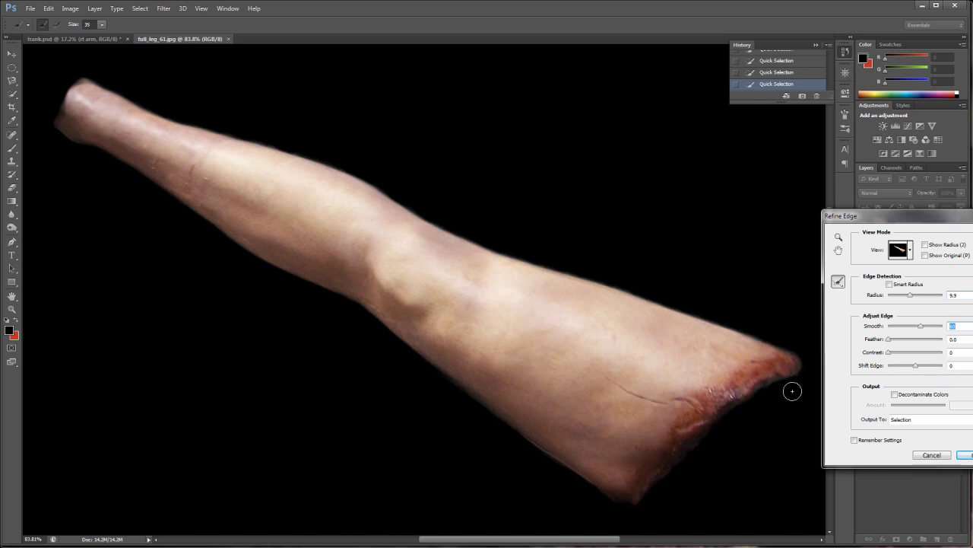
{"action": "left_click_drag", "start_coordinate": [918, 369], "coordinate": [903, 370]}
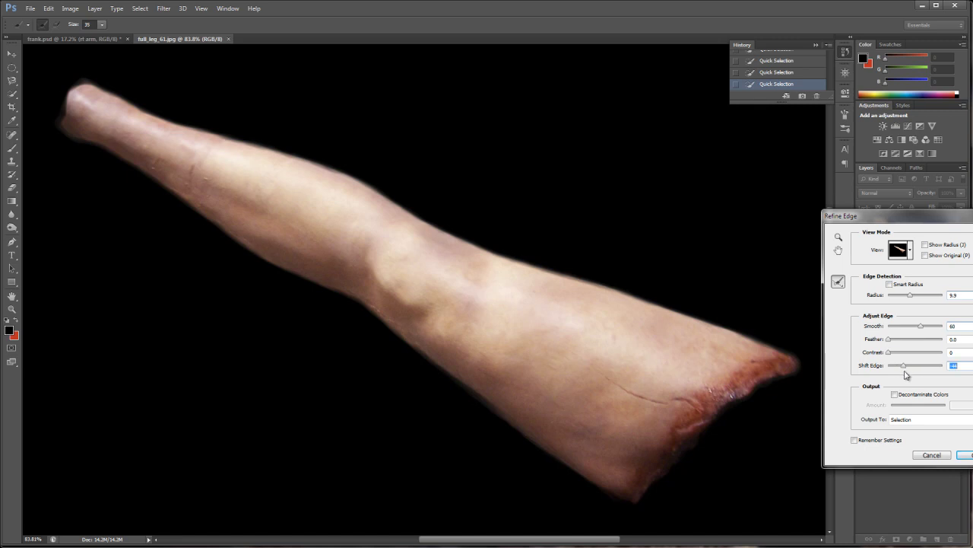
{"action": "left_click_drag", "start_coordinate": [905, 370], "coordinate": [908, 368]}
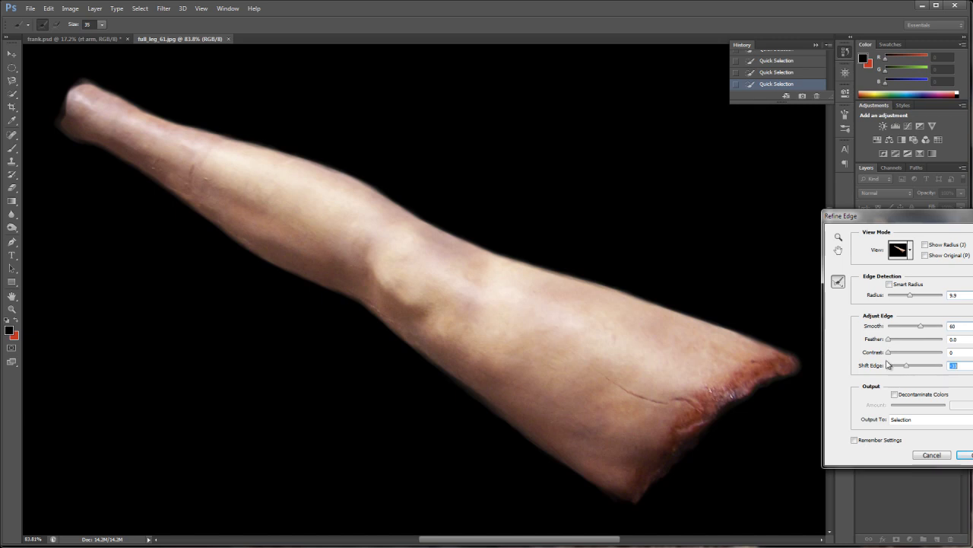
{"action": "left_click_drag", "start_coordinate": [888, 353], "coordinate": [899, 356]}
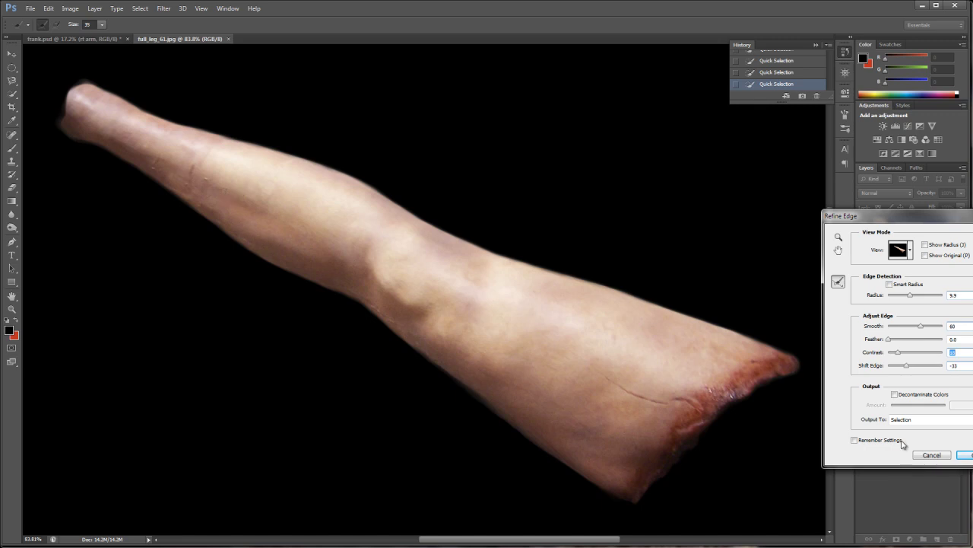
{"action": "left_click", "coordinate": [964, 455]}
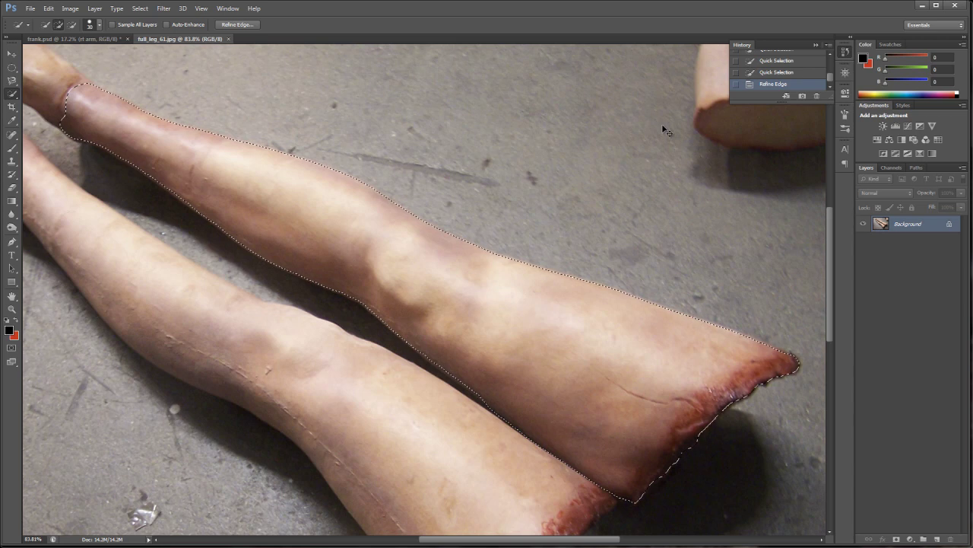
Copy the selected leg into frank.psd above the left arm layer and move it into the empty area below the torso
{"action": "key", "text": "ctrl+Tab"}
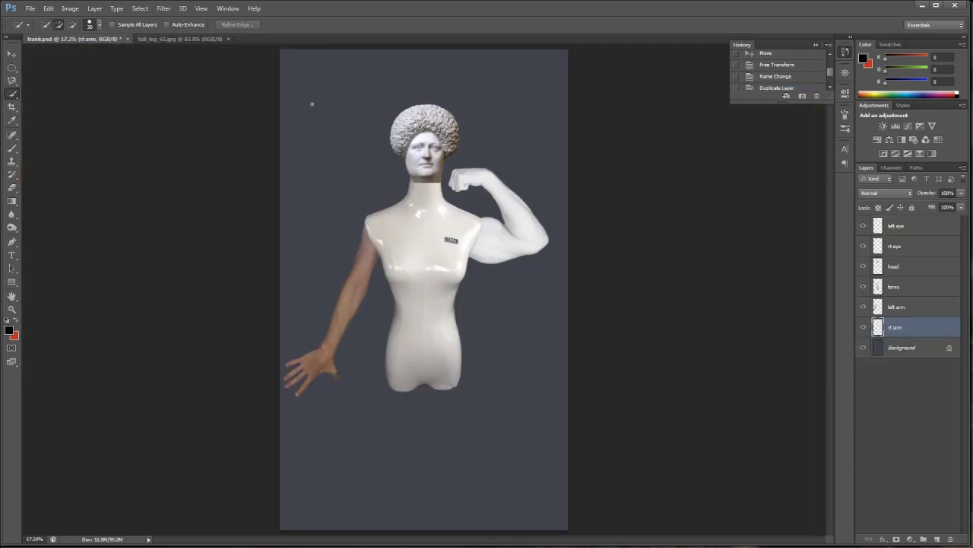
{"action": "left_click", "coordinate": [895, 312]}
{"action": "key", "text": "ctrl+v"}
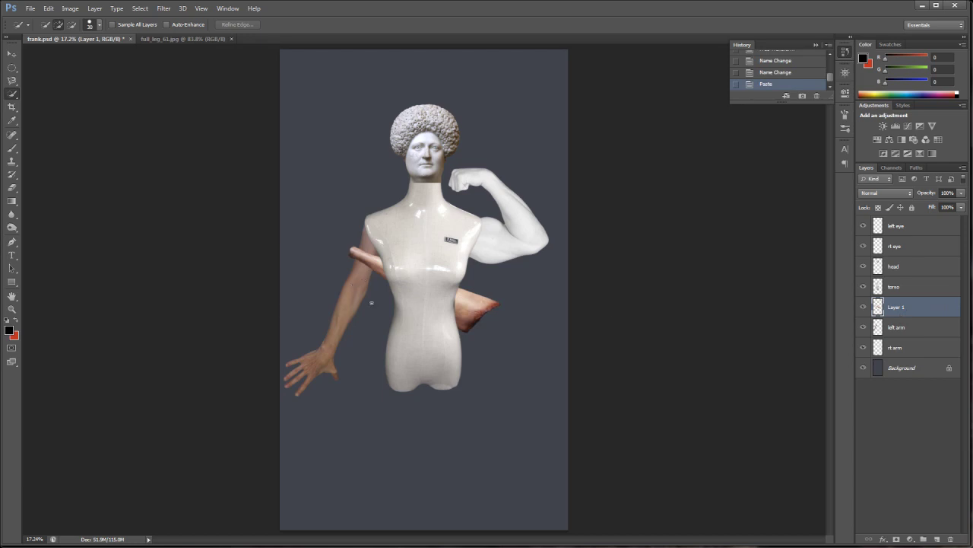
{"action": "key", "text": "v"}
{"action": "left_click_drag", "start_coordinate": [357, 290], "coordinate": [348, 455]}
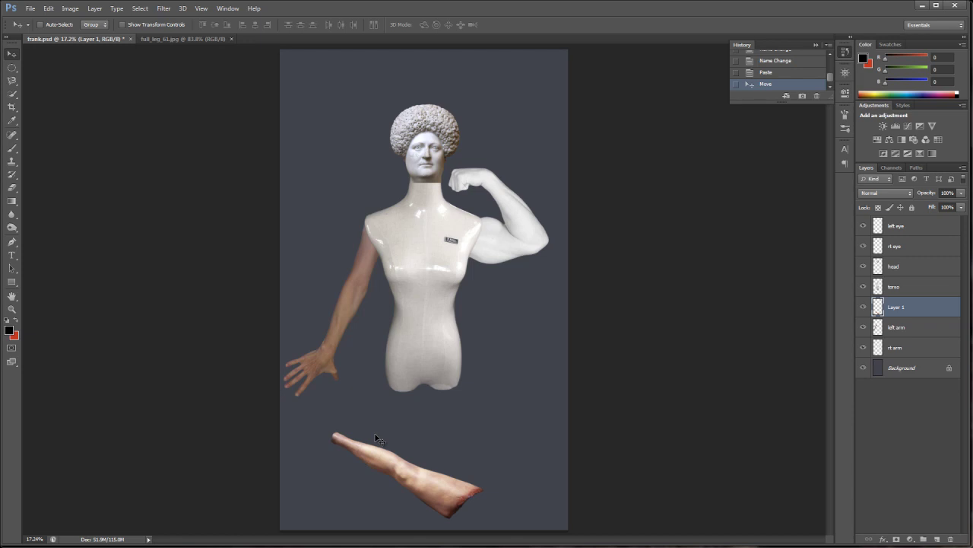
Rotate the pasted leg upright by about -116.9° and place its thigh under the hip on the bare-hand side of the torso
{"action": "key", "text": "ctrl+t"}
{"action": "left_click_drag", "start_coordinate": [321, 422], "coordinate": [399, 541]}
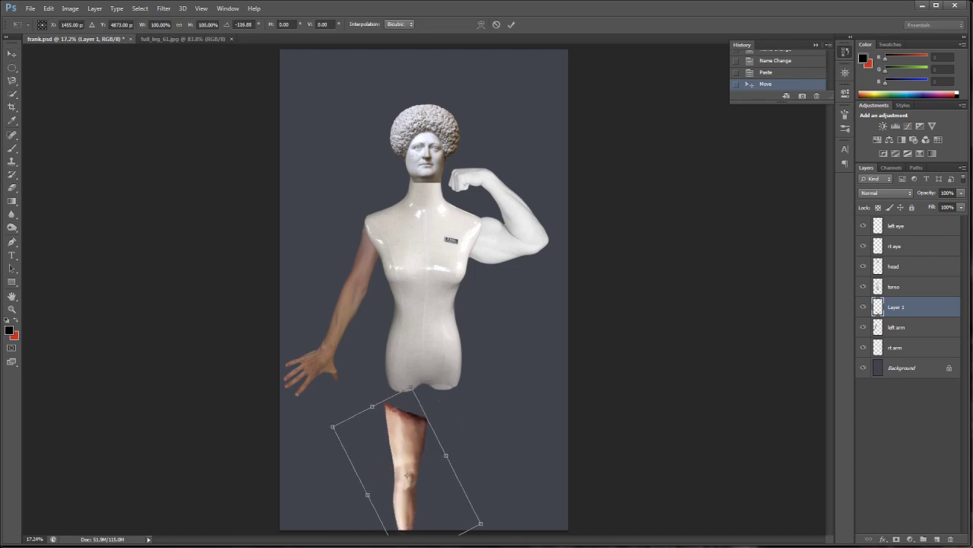
{"action": "left_click_drag", "start_coordinate": [388, 488], "coordinate": [388, 449]}
{"action": "left_click_drag", "start_coordinate": [388, 448], "coordinate": [388, 446]}
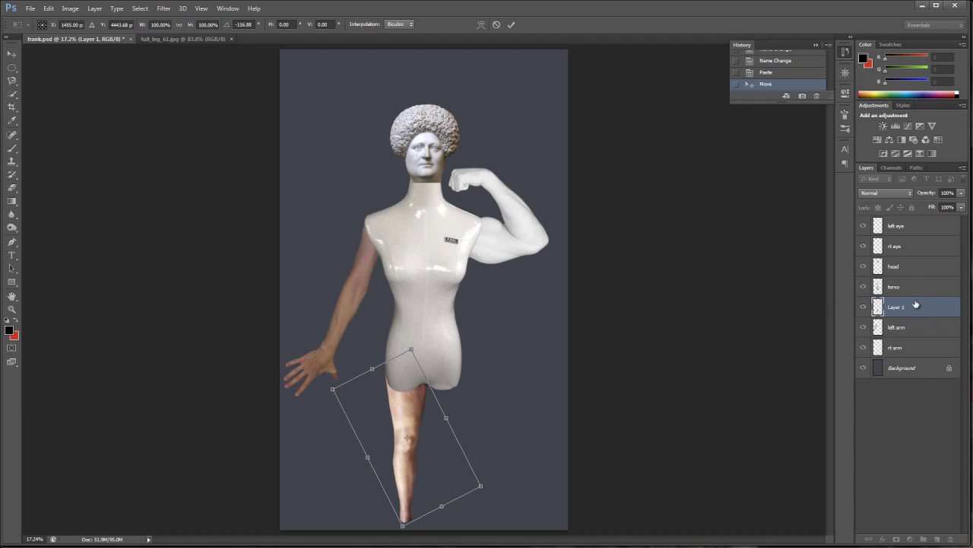
{"action": "left_click", "coordinate": [511, 25]}
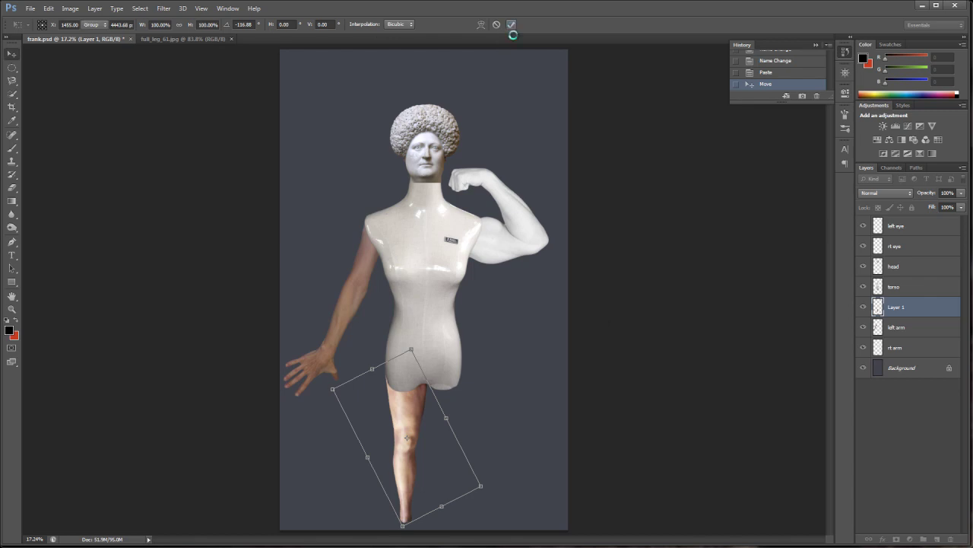
Move the leg layer above the torso layer and rename it "left leg"
{"action": "left_click_drag", "start_coordinate": [930, 310], "coordinate": [930, 284]}
{"action": "double_click", "coordinate": [898, 288]}
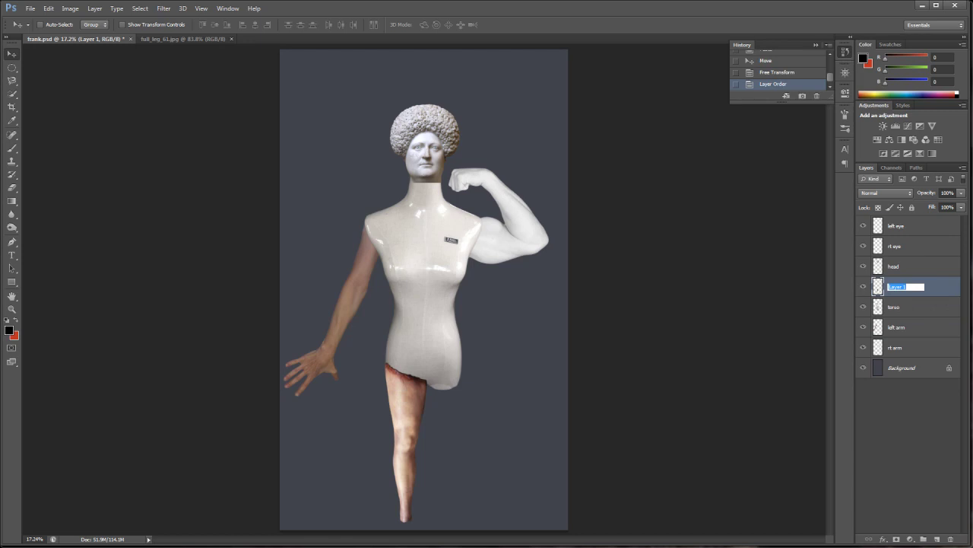
{"action": "type", "text": "left leg"}
{"action": "key", "text": "Return"}
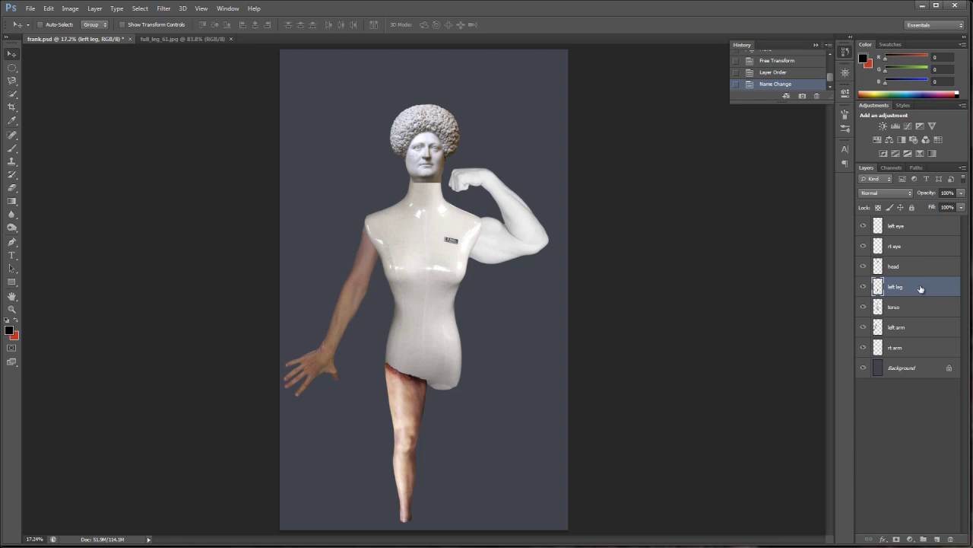
Duplicate the left leg layer and rename the copy "rt leg"
{"action": "left_click_drag", "start_coordinate": [916, 286], "coordinate": [937, 539]}
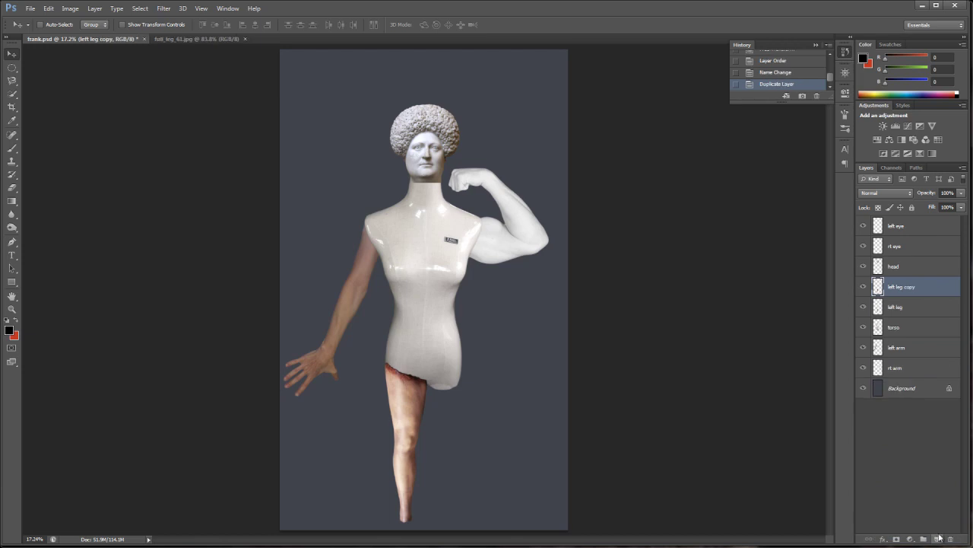
{"action": "double_click", "coordinate": [899, 288]}
{"action": "type", "text": "rt leg"}
{"action": "key", "text": "Return"}
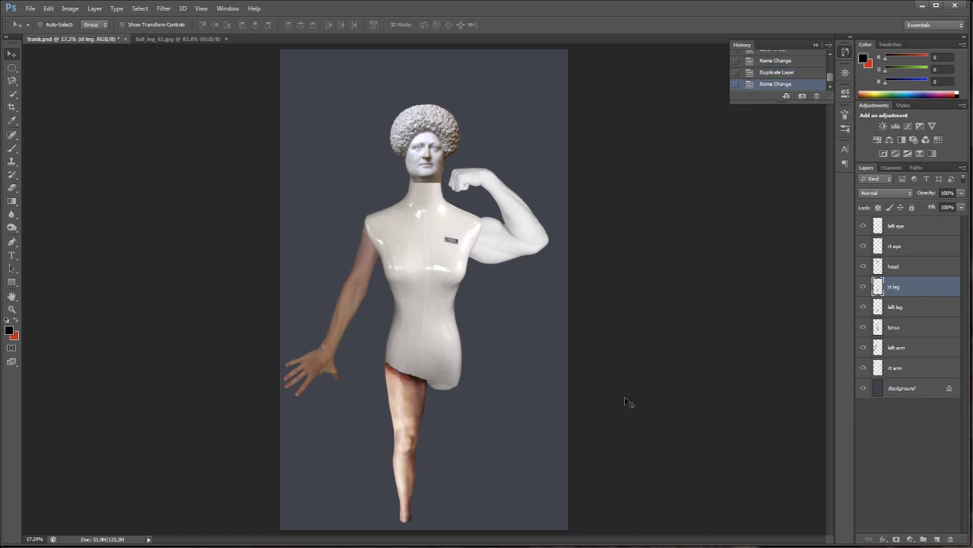
Flip the rt leg layer horizontally and place its thigh under the hip on the flexed-arm side, beside the left leg
{"action": "left_click_drag", "start_coordinate": [418, 405], "coordinate": [474, 399]}
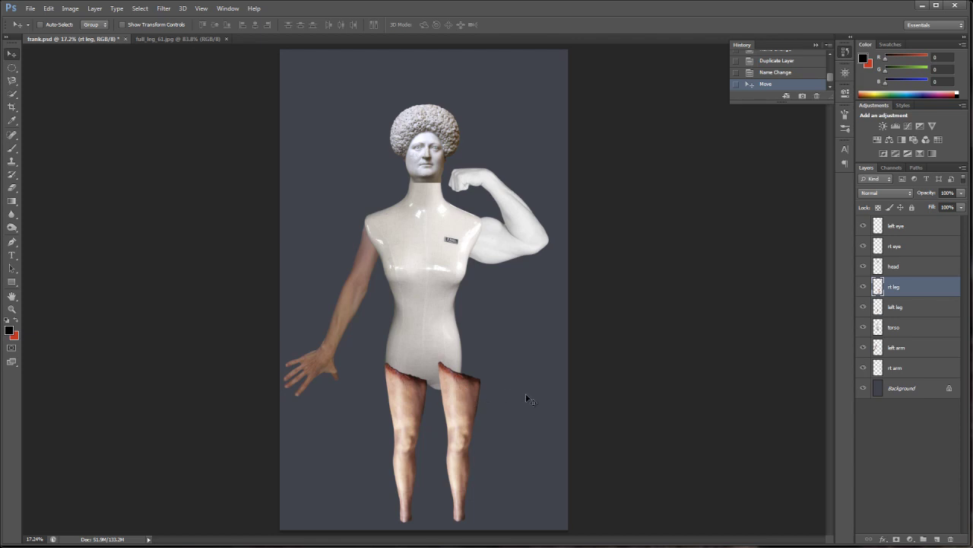
{"action": "key", "text": "ctrl+t"}
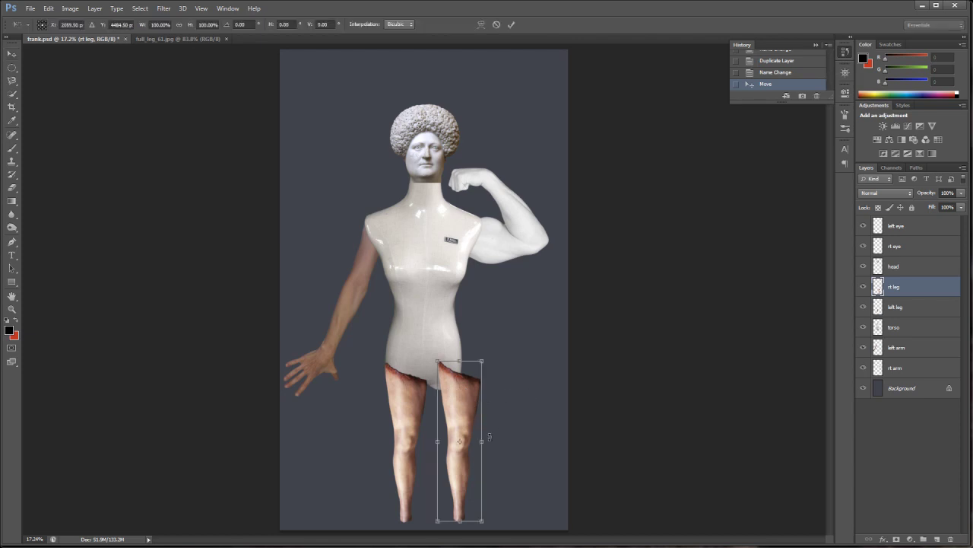
{"action": "right_click", "coordinate": [475, 427]}
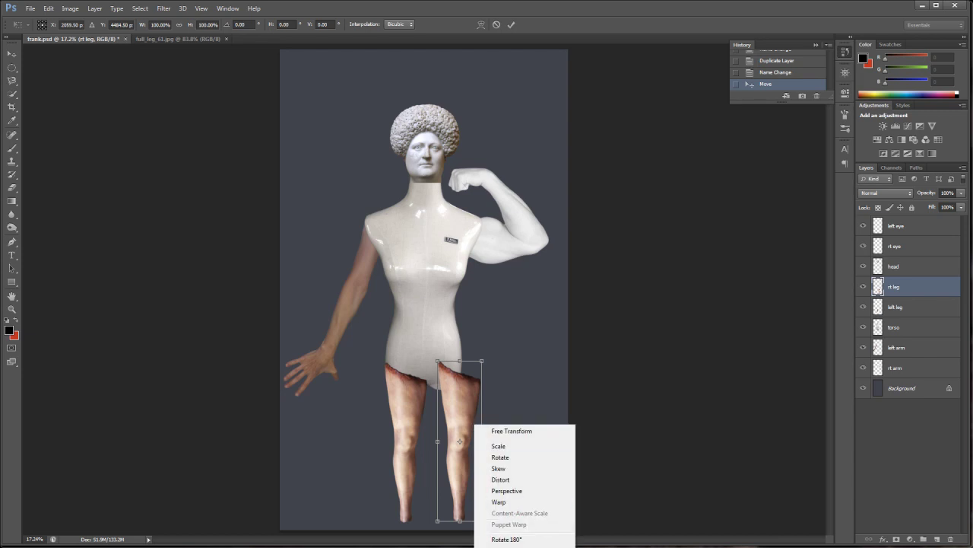
{"action": "key", "text": "Escape"}
{"action": "left_click_drag", "start_coordinate": [464, 406], "coordinate": [445, 406]}
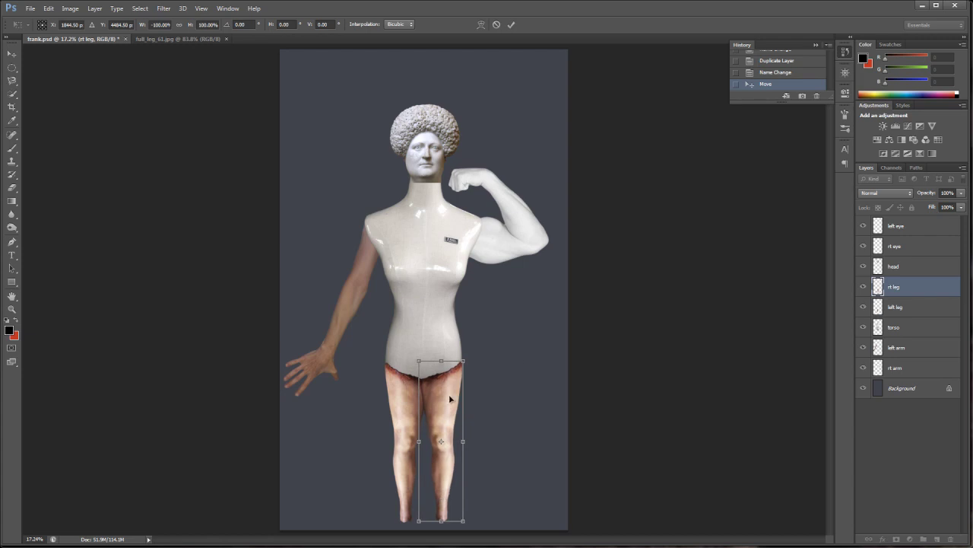
{"action": "left_click", "coordinate": [513, 24]}
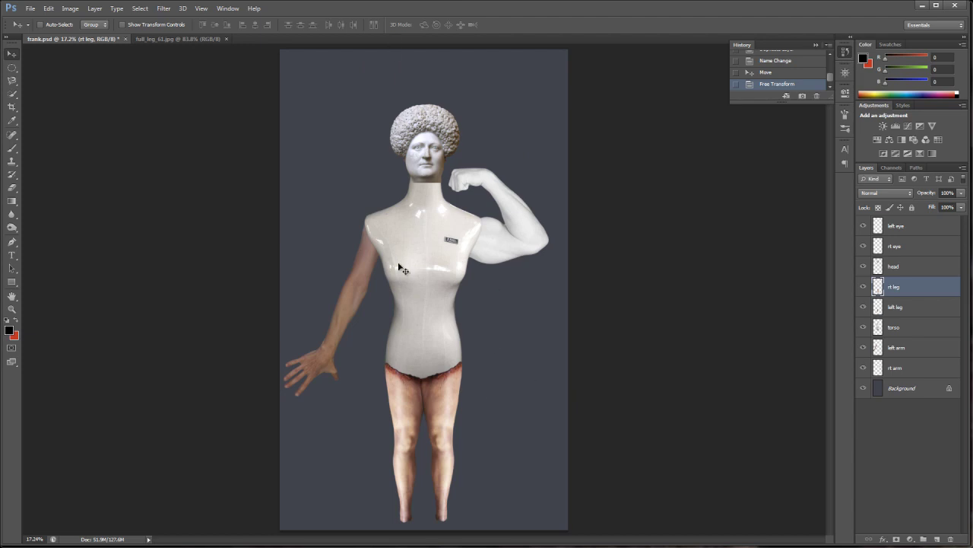
Nudge all body-part layers from left eye through rt arm upward together, leaving empty background below the ankles
{"action": "left_click", "coordinate": [927, 226]}
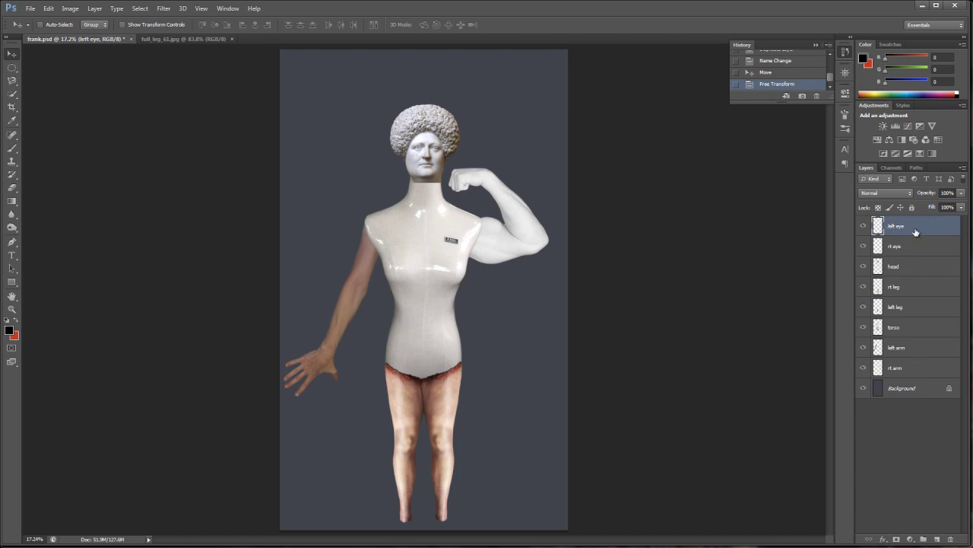
{"action": "left_click", "coordinate": [921, 371], "text": "shift"}
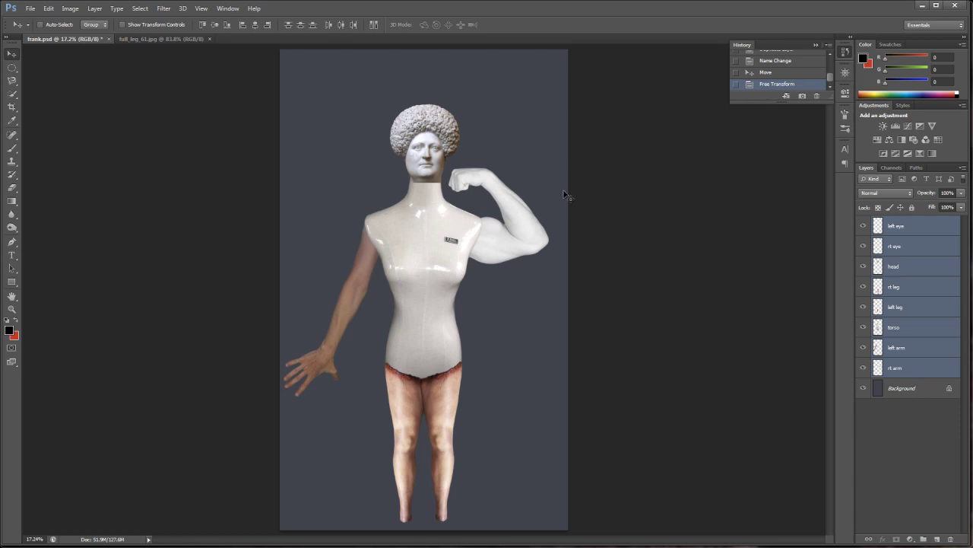
{"action": "key", "text": "shift+Up"}
{"action": "key", "text": "shift+Up"}
{"action": "key", "text": "shift+Up"}
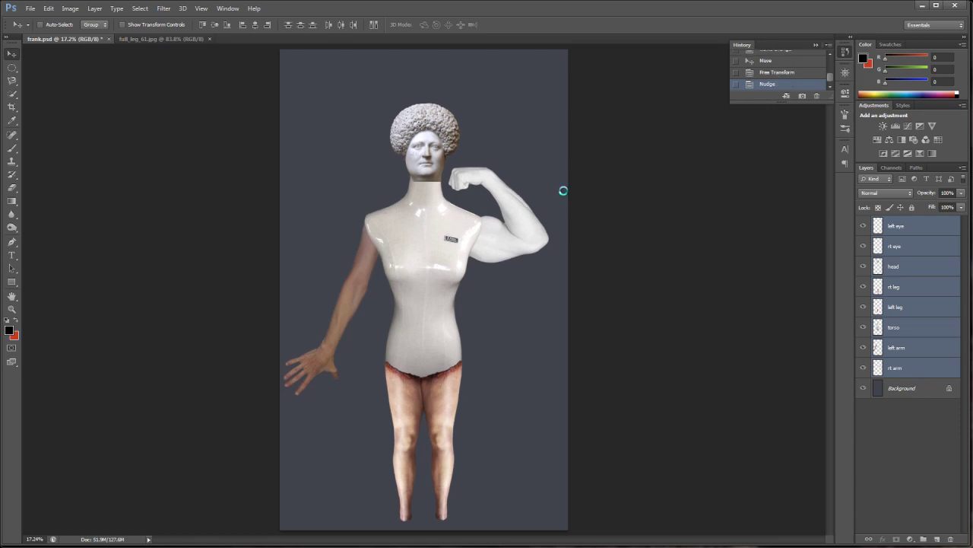
{"action": "key", "text": "shift+Up"}
{"action": "key", "text": "shift+Up"}
{"action": "key", "text": "shift+Up"}
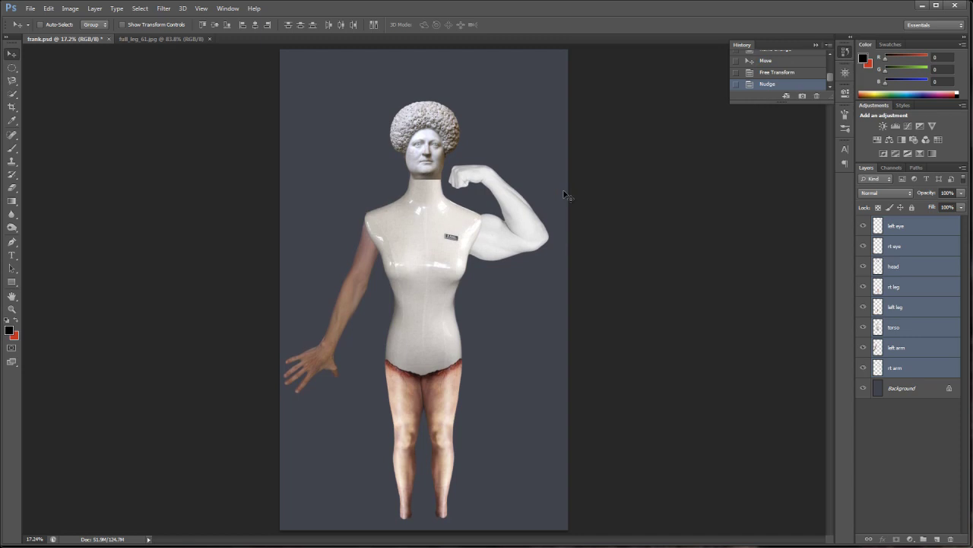
{"action": "key", "text": "shift+Up"}
{"action": "key", "text": "shift+Up"}
{"action": "key", "text": "shift+Up"}
{"action": "key", "text": "shift+Up"}
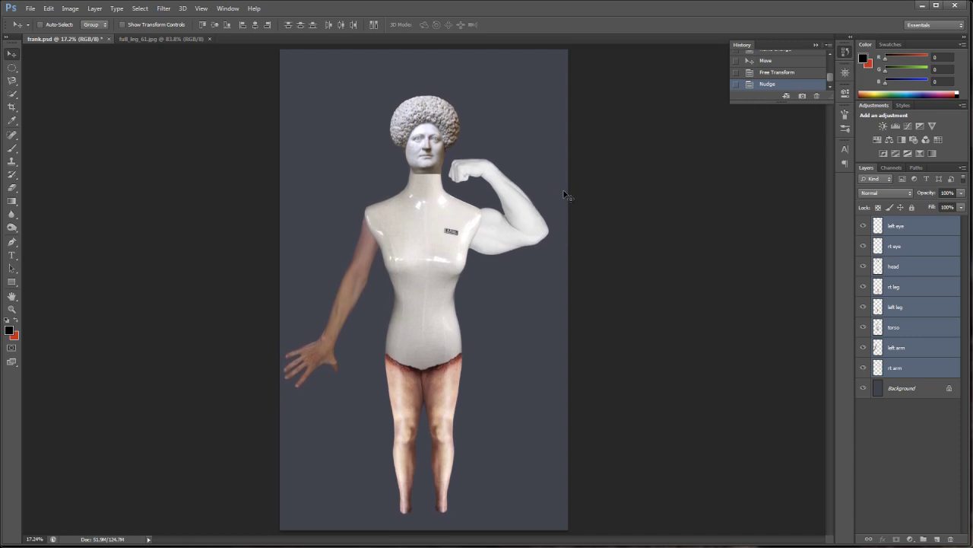
{"action": "key", "text": "shift+Up"}
{"action": "key", "text": "shift+Up"}
{"action": "key", "text": "shift+Up"}
{"action": "key", "text": "shift+Up"}
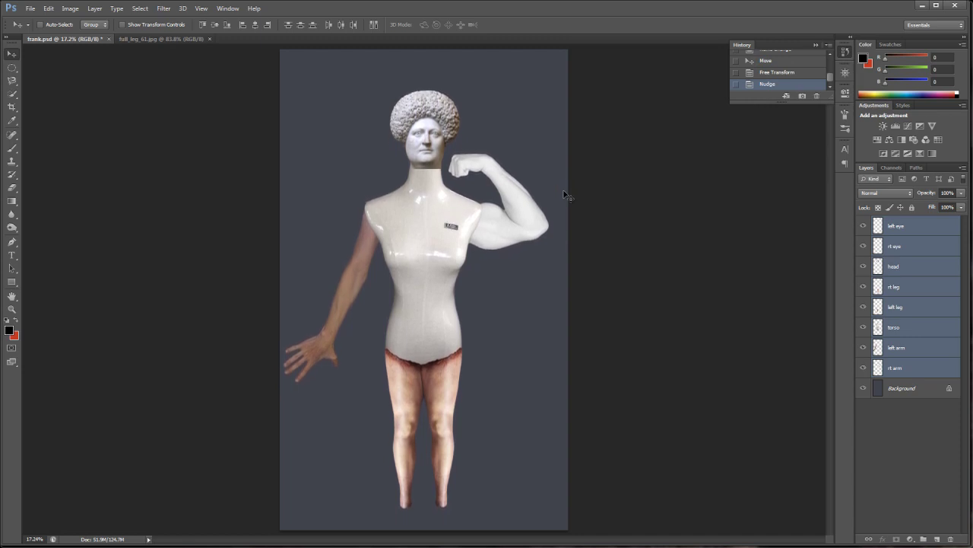
{"action": "key", "text": "shift+Up"}
{"action": "key", "text": "shift+Up"}
{"action": "key", "text": "shift+Up"}
{"action": "key", "text": "shift+Up"}
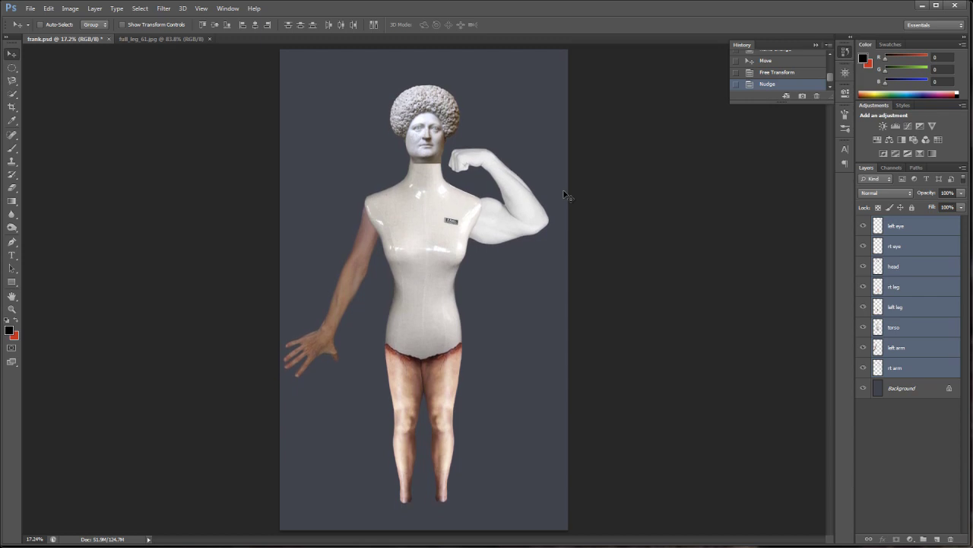
{"action": "key", "text": "shift+Up"}
{"action": "key", "text": "shift+Up"}
{"action": "key", "text": "shift+Up"}
{"action": "key", "text": "shift+Up"}
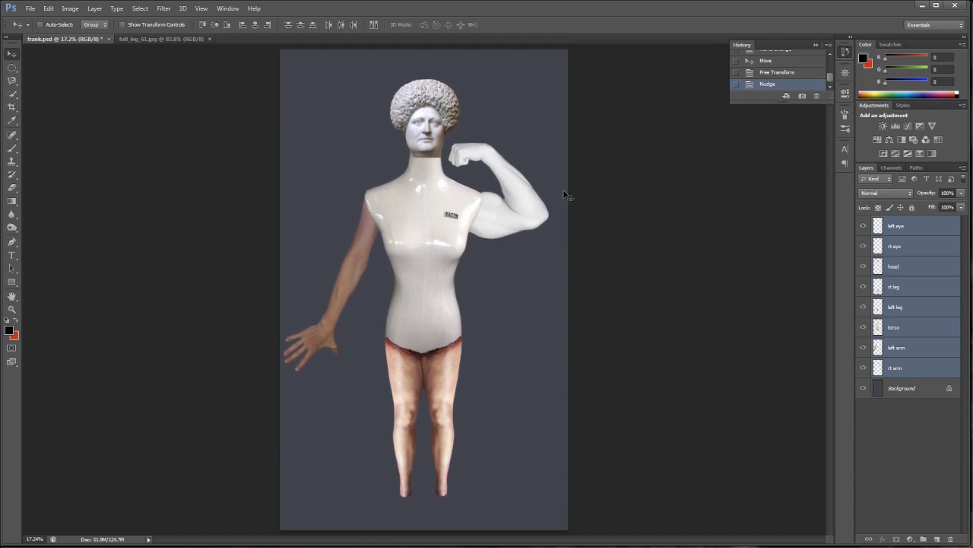
{"action": "key", "text": "shift+Up"}
{"action": "key", "text": "shift+Up"}
{"action": "key", "text": "shift+Up"}
{"action": "key", "text": "shift+Up"}
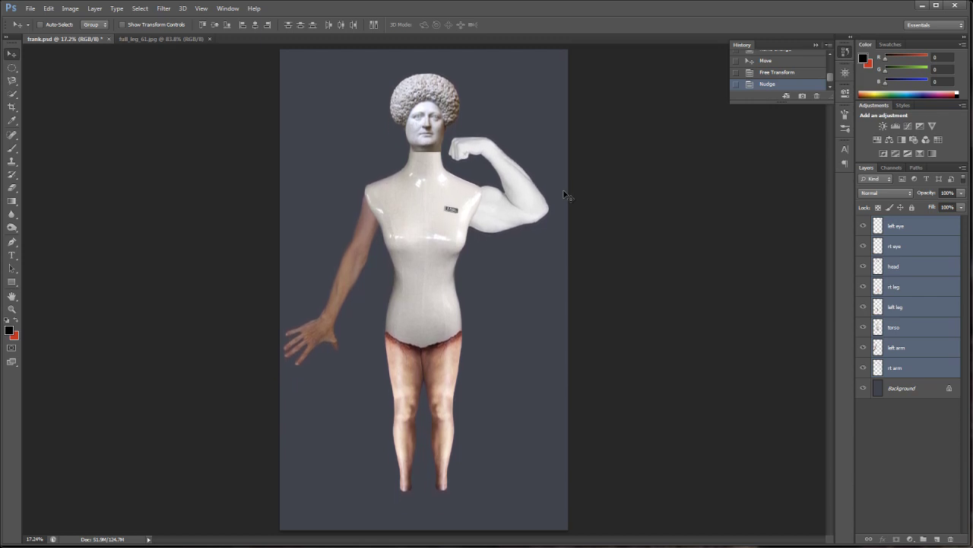
{"action": "key", "text": "shift+Up"}
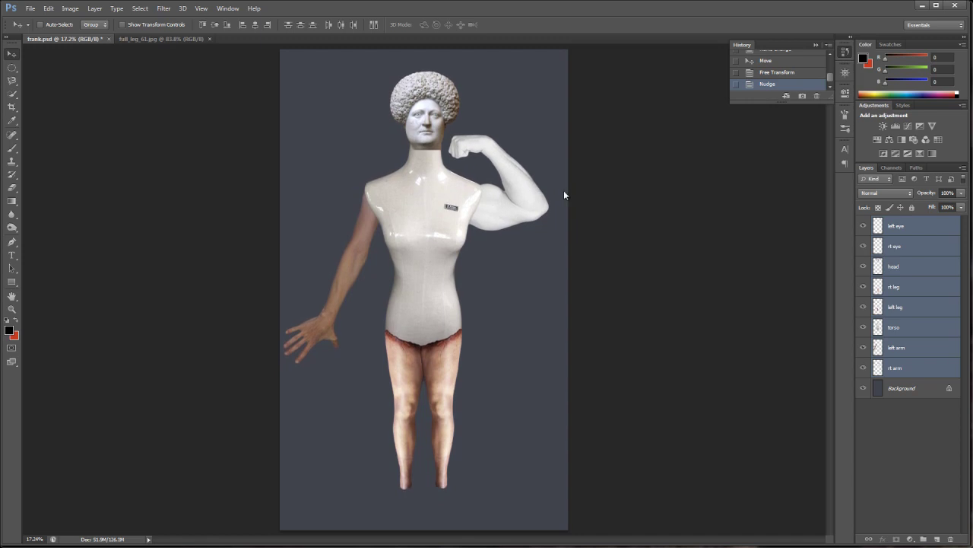
{"action": "left_click", "coordinate": [910, 390]}
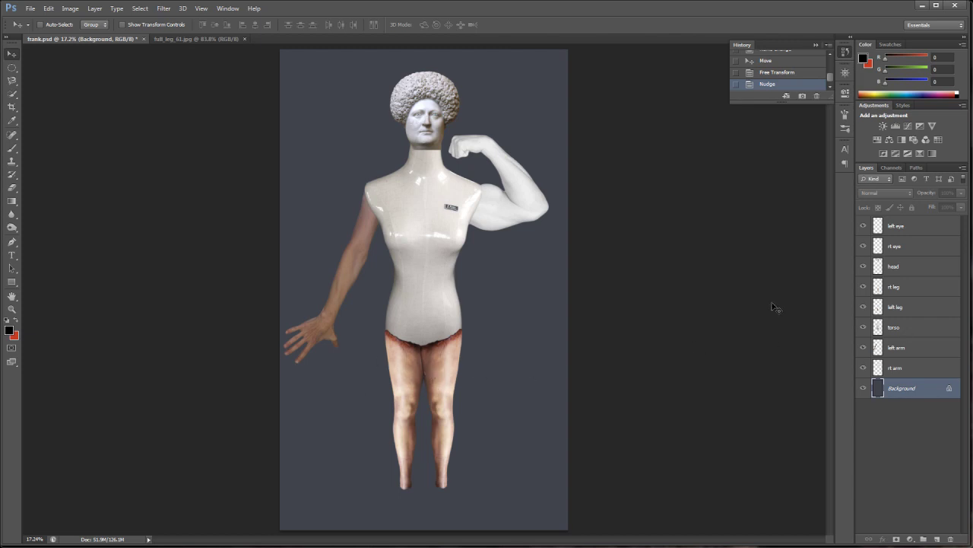
Narrow the rt leg layer from its inner edge to about 85.2% width, keeping its height
{"action": "left_click", "coordinate": [910, 287]}
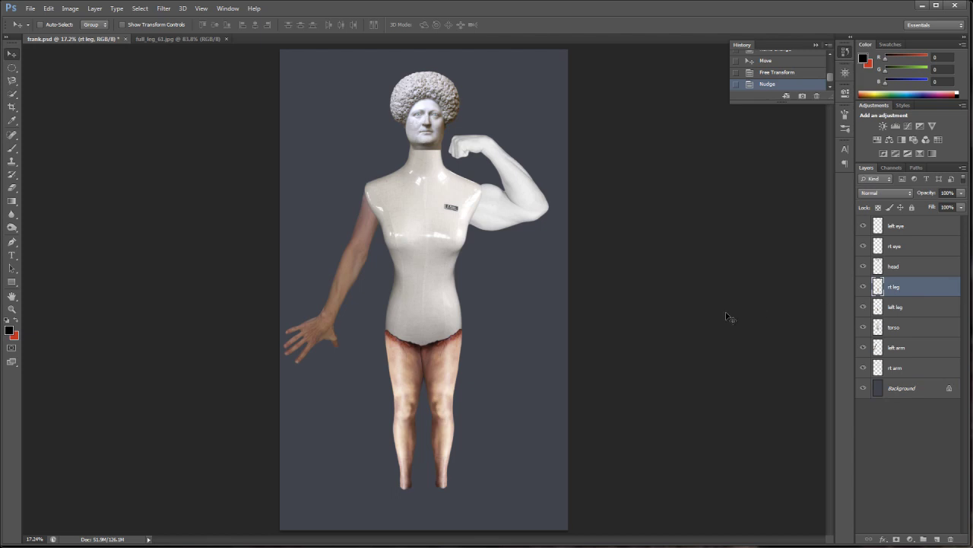
{"action": "key", "text": "ctrl+t"}
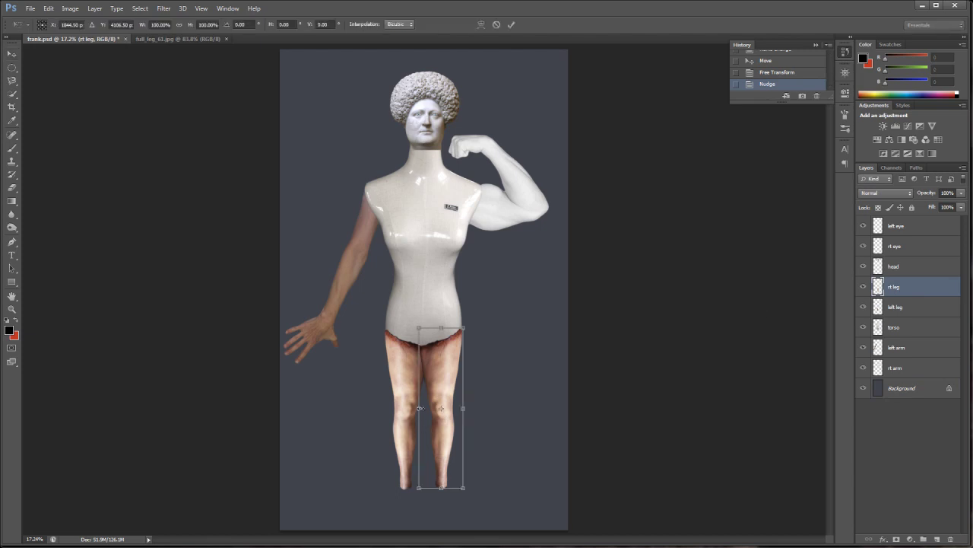
{"action": "left_click_drag", "start_coordinate": [420, 409], "coordinate": [427, 408]}
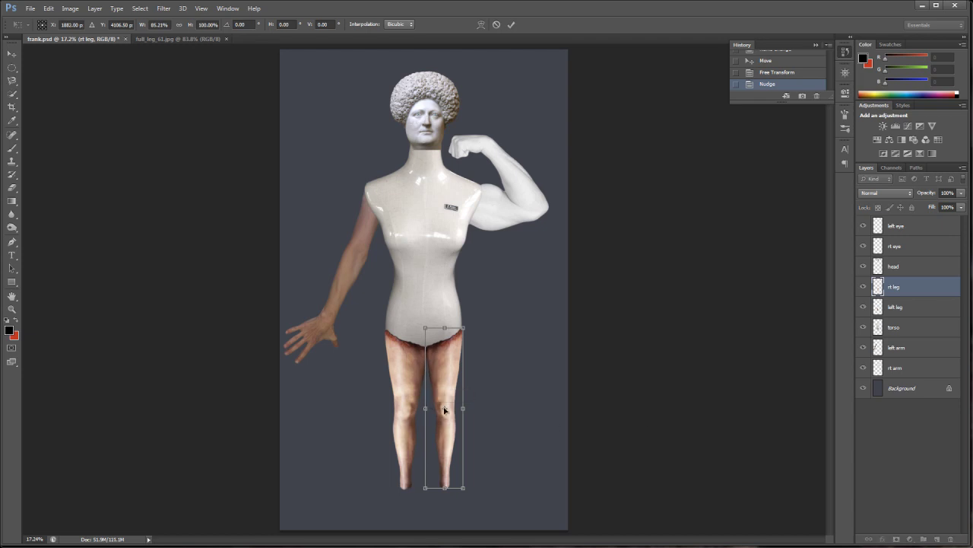
{"action": "key", "text": "Return"}
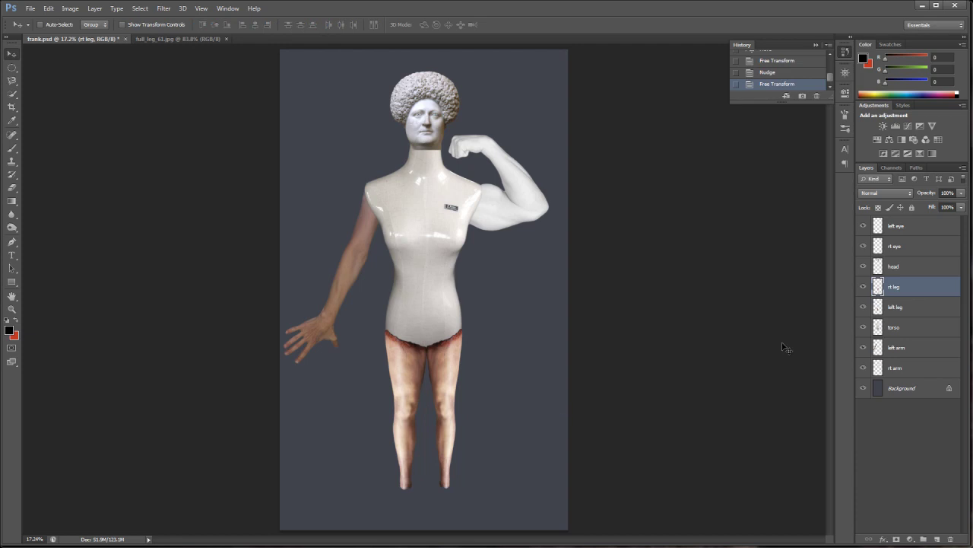
Narrow the left leg layer from its inner edge to about 91.9% width, keeping its height
{"action": "left_click", "coordinate": [902, 307]}
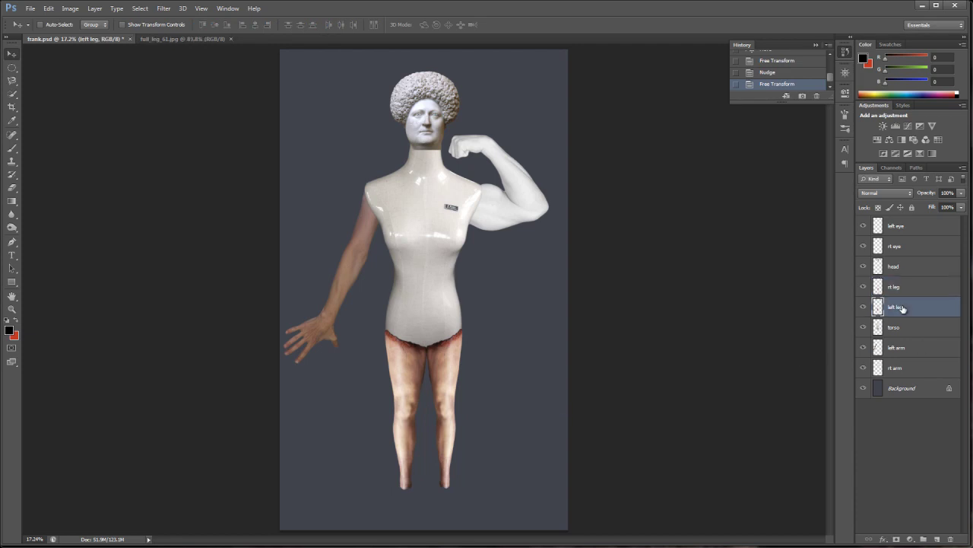
{"action": "key", "text": "ctrl+t"}
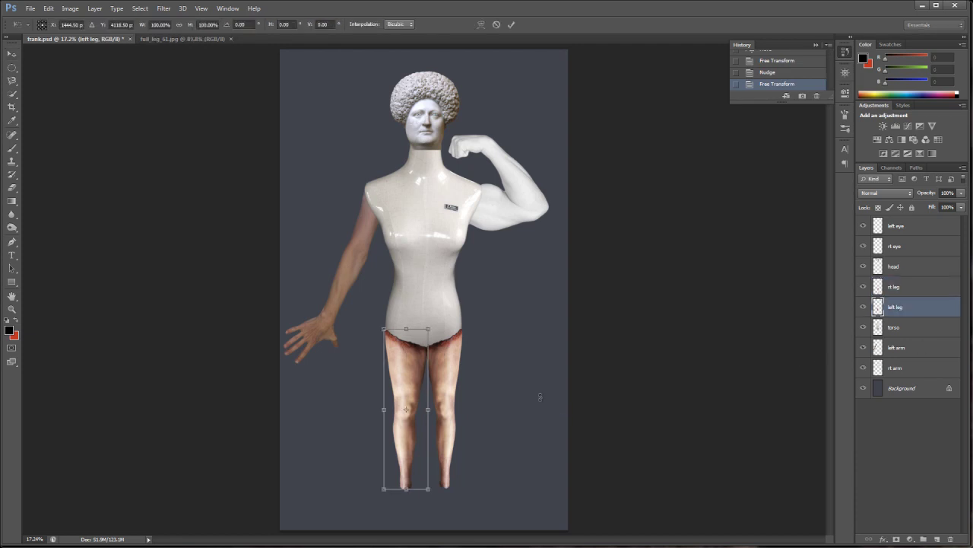
{"action": "left_click_drag", "start_coordinate": [427, 410], "coordinate": [423, 409]}
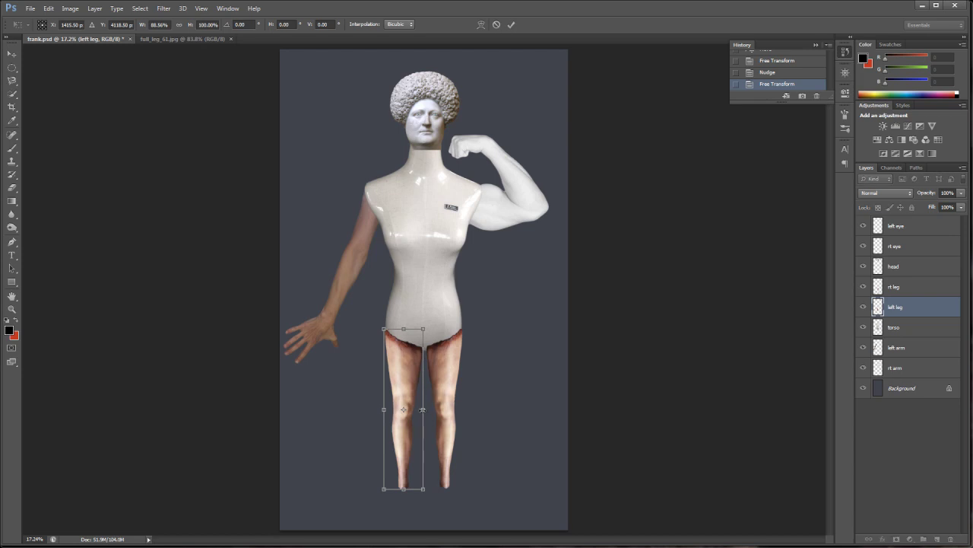
{"action": "left_click_drag", "start_coordinate": [422, 409], "coordinate": [424, 409]}
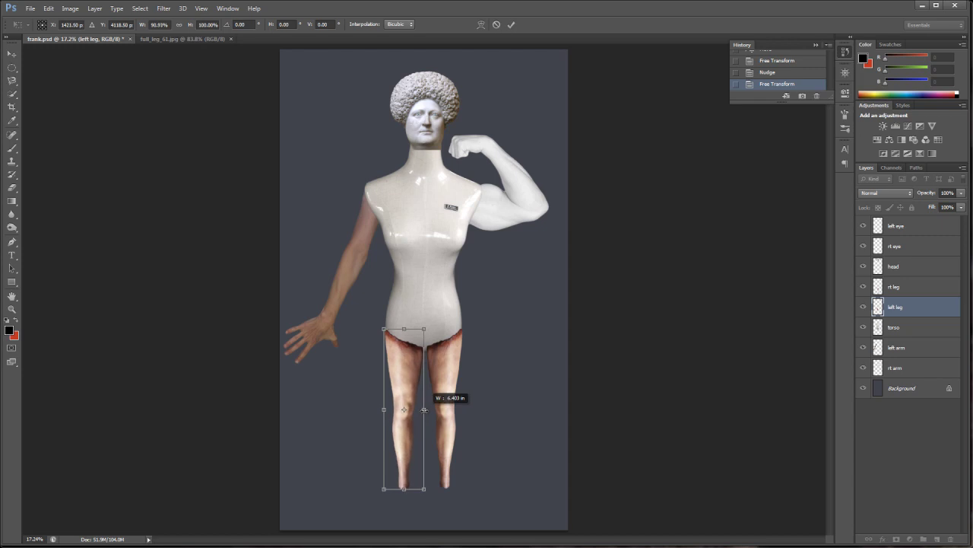
{"action": "left_click_drag", "start_coordinate": [424, 409], "coordinate": [426, 409]}
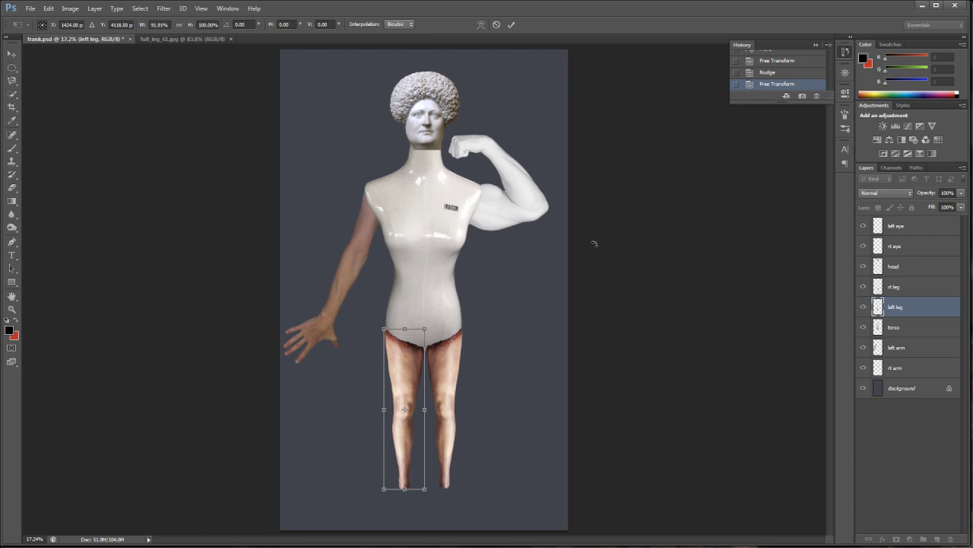
Show the rulers, apply the left leg's transform, and set the ruler units to pixels
{"action": "key", "text": "ctrl+r"}
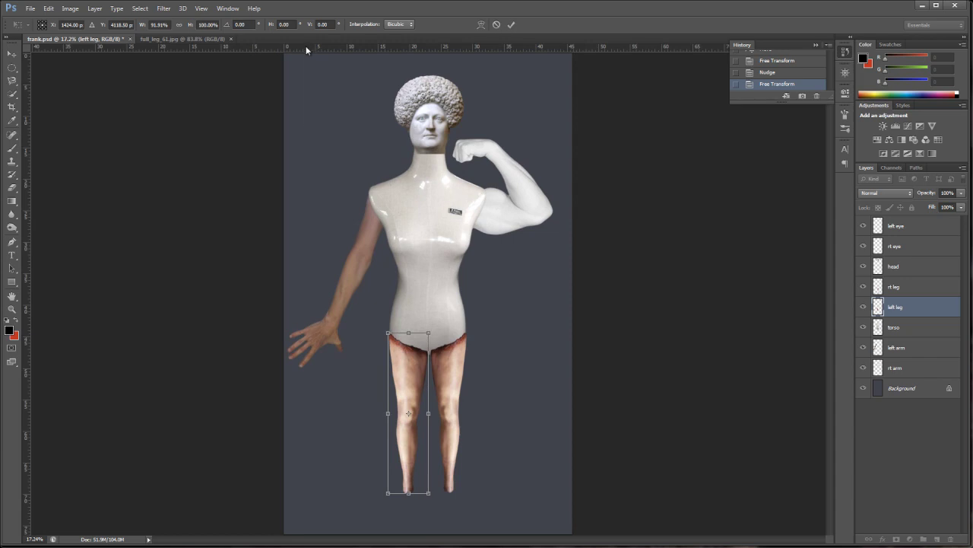
{"action": "right_click", "coordinate": [306, 46]}
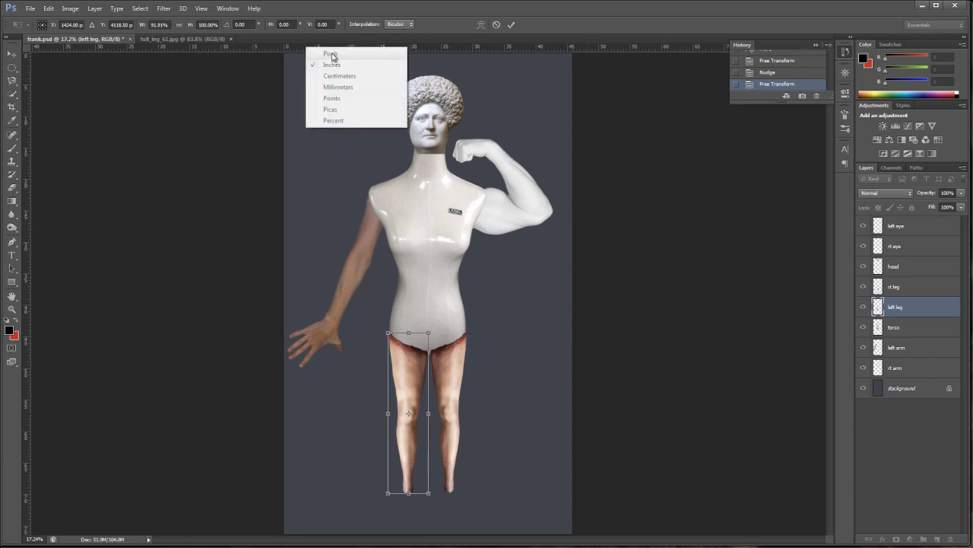
{"action": "key", "text": "Escape"}
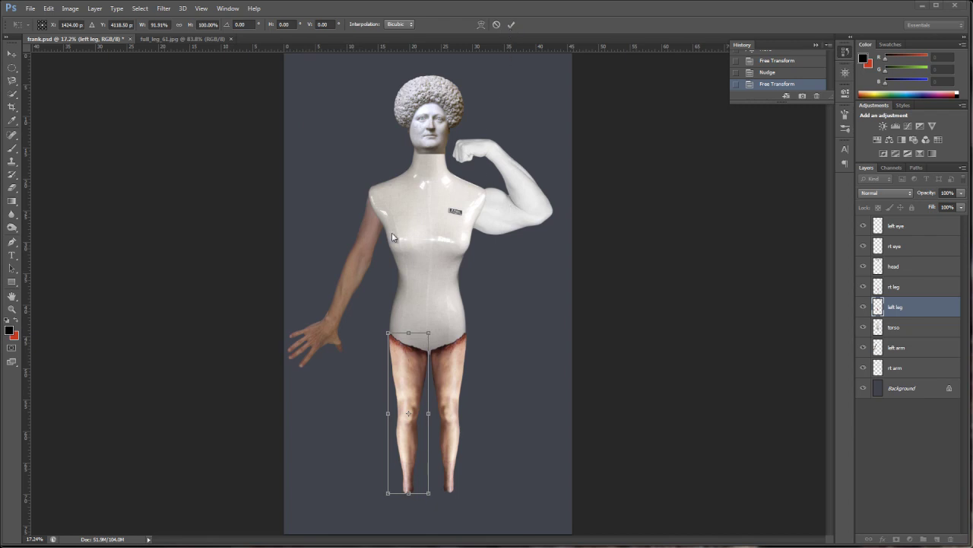
{"action": "left_click", "coordinate": [512, 25]}
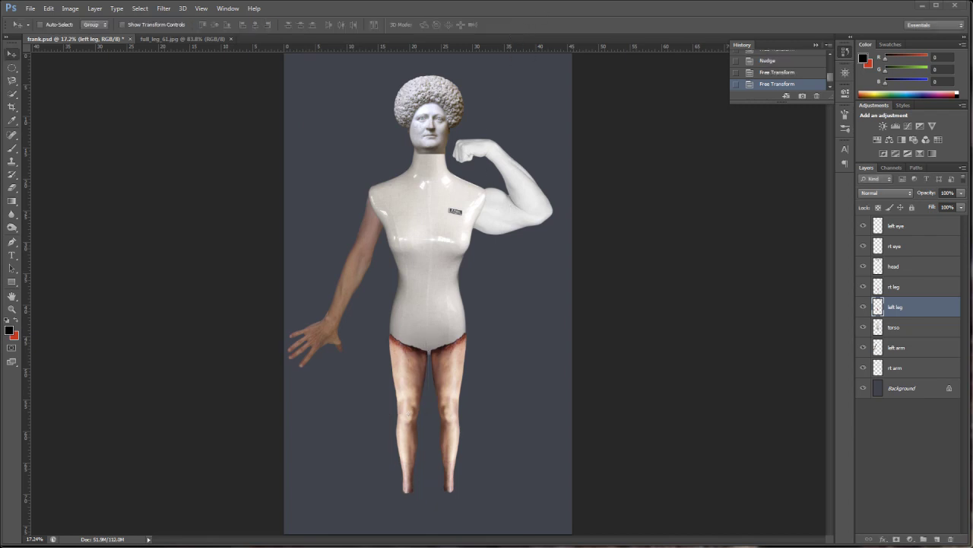
{"action": "right_click", "coordinate": [260, 49]}
{"action": "left_click", "coordinate": [270, 59]}
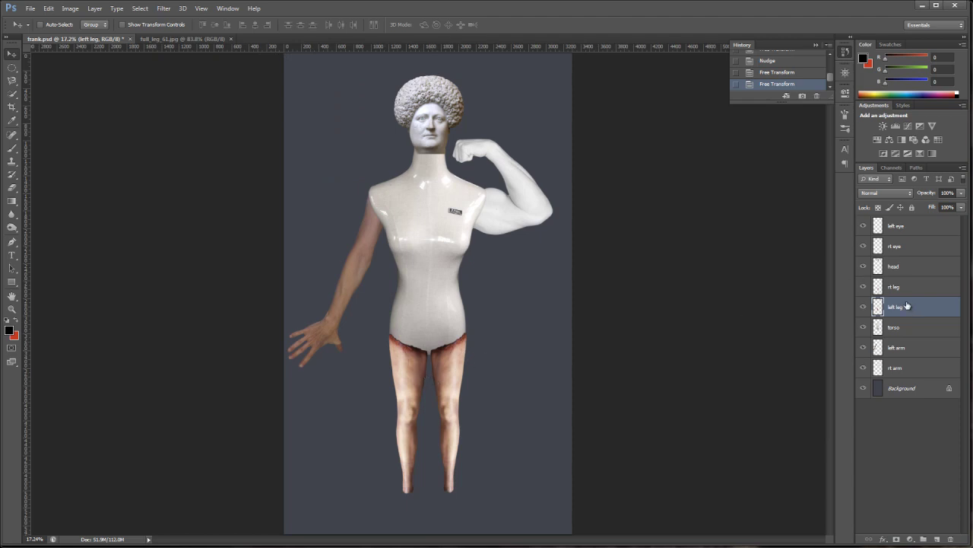
Narrow the left leg layer further from its inner edge to about 95.1% of its width
{"action": "key", "text": "ctrl+t"}
{"action": "left_click_drag", "start_coordinate": [430, 413], "coordinate": [429, 413]}
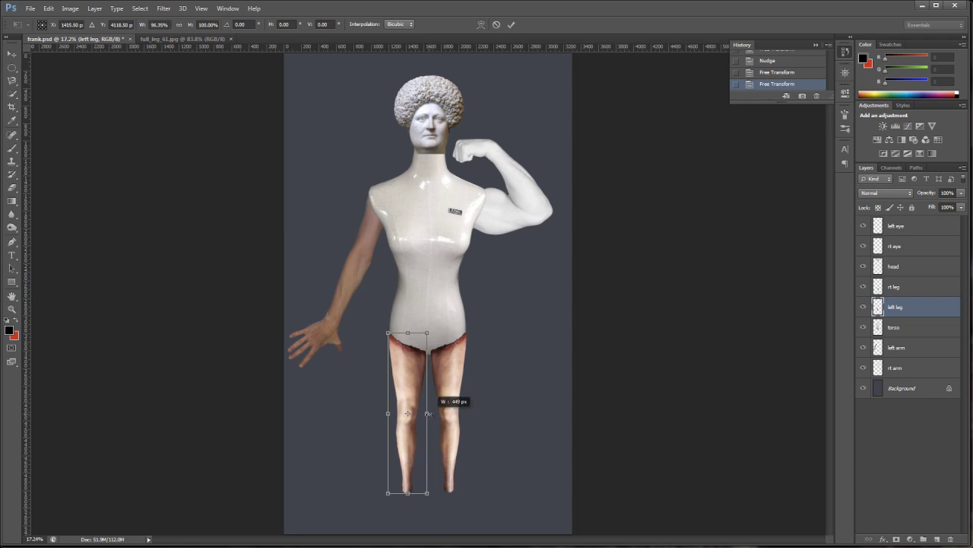
{"action": "left_click_drag", "start_coordinate": [429, 413], "coordinate": [428, 413]}
{"action": "left_click_drag", "start_coordinate": [428, 412], "coordinate": [427, 413]}
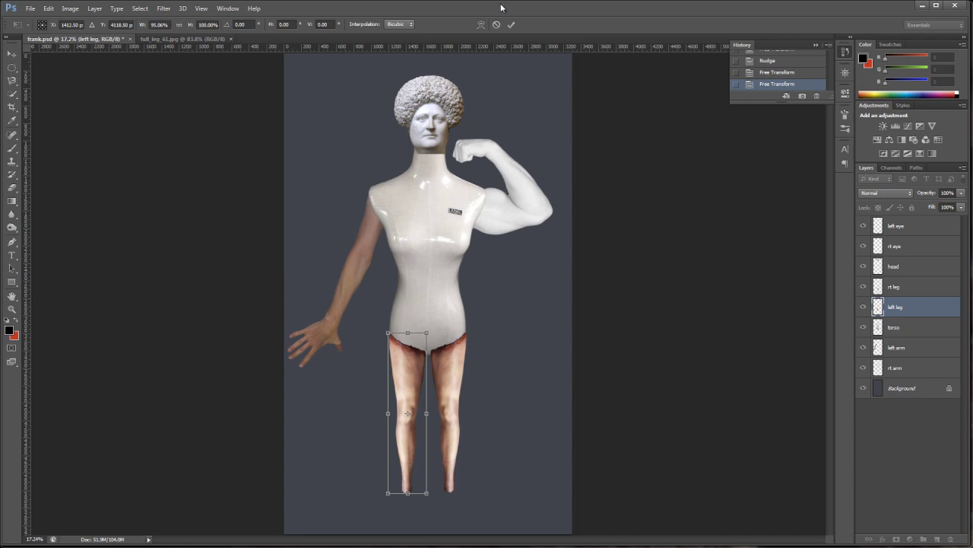
{"action": "left_click", "coordinate": [511, 24]}
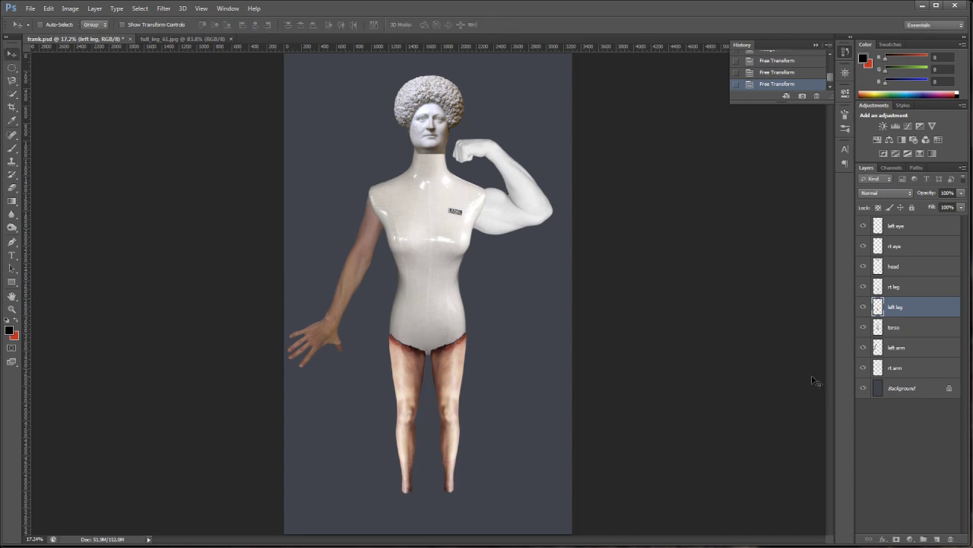
Widen the rt leg layer very slightly from its inner edge with Free Transform and apply it
{"action": "left_click", "coordinate": [910, 287]}
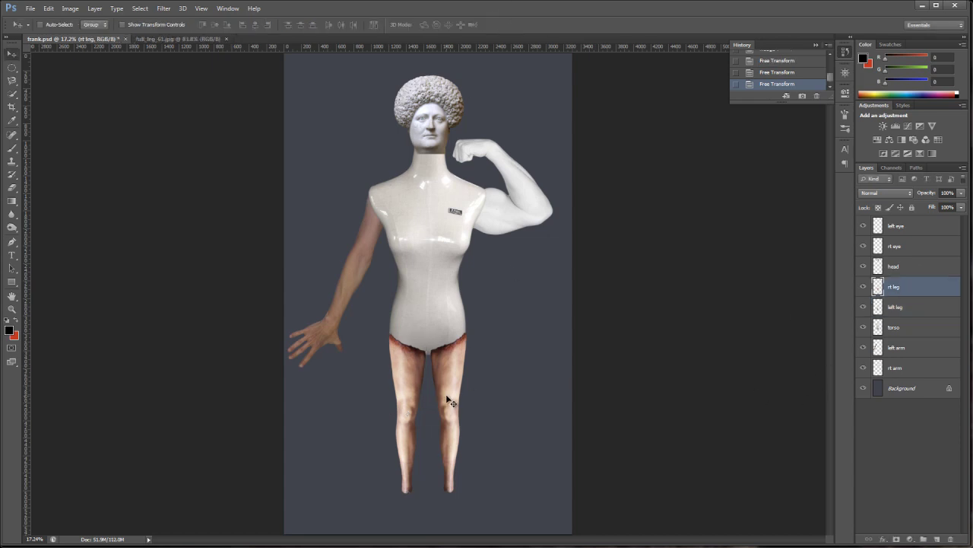
{"action": "key", "text": "ctrl+t"}
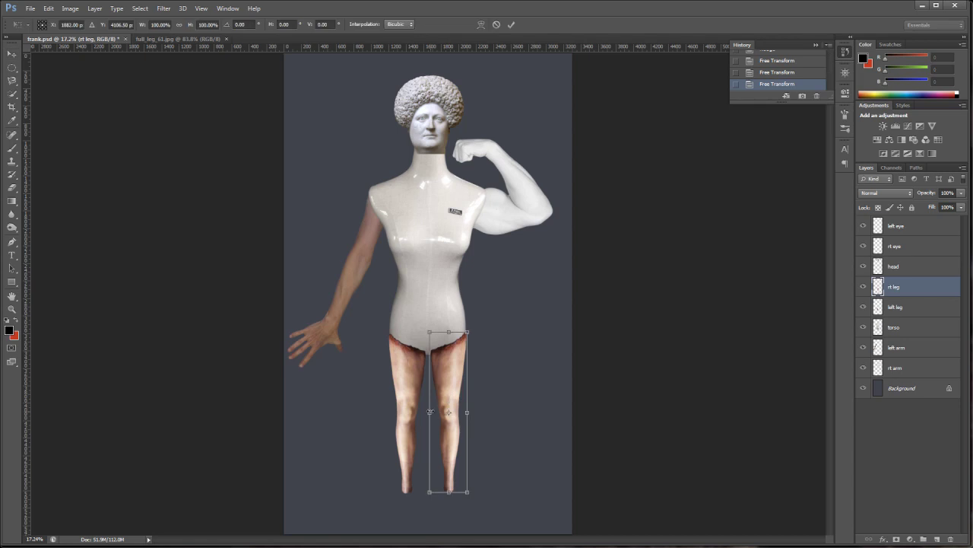
{"action": "left_click_drag", "start_coordinate": [429, 412], "coordinate": [428, 412]}
{"action": "key", "text": "Return"}
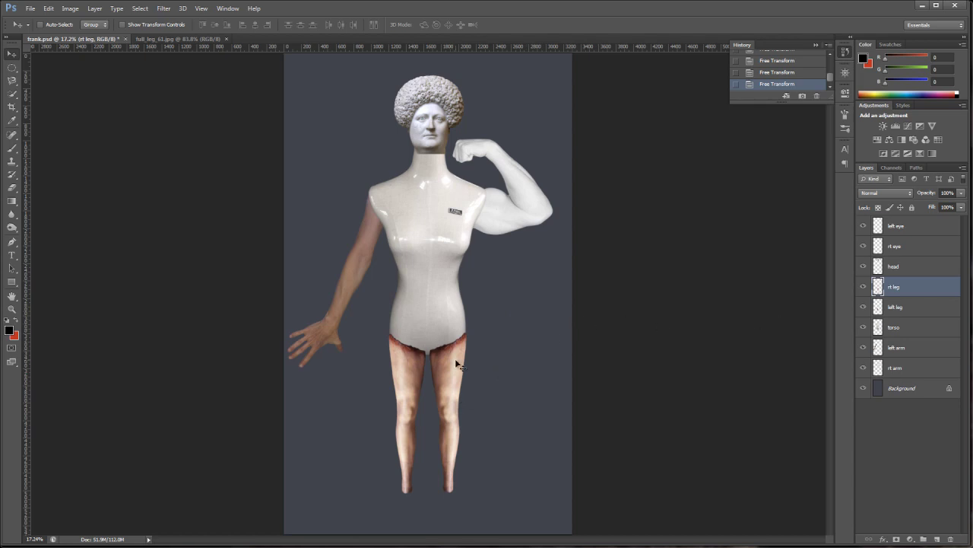
Nudge the rt leg layer slightly down from the torso
{"action": "key", "text": "Down"}
{"action": "key", "text": "Down"}
{"action": "key", "text": "Down"}
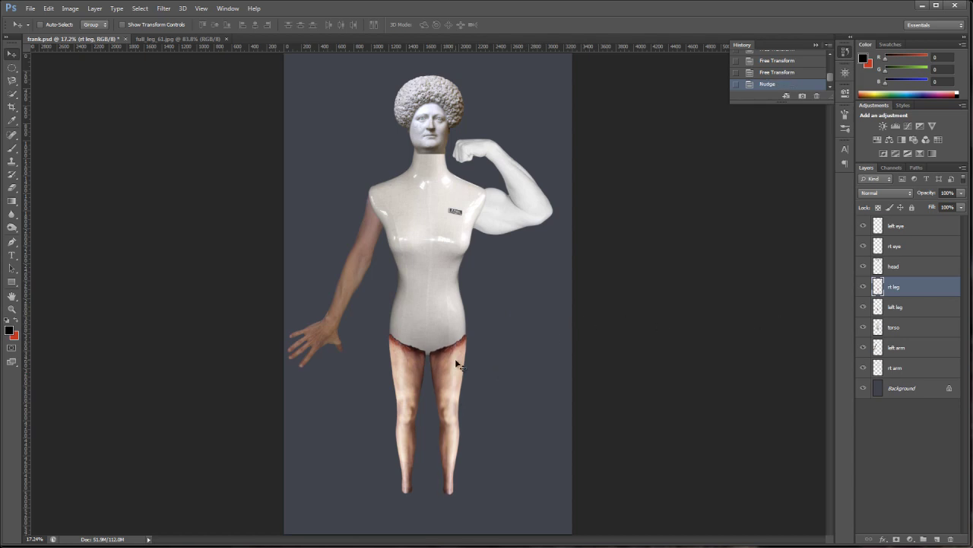
{"action": "key", "text": "Down"}
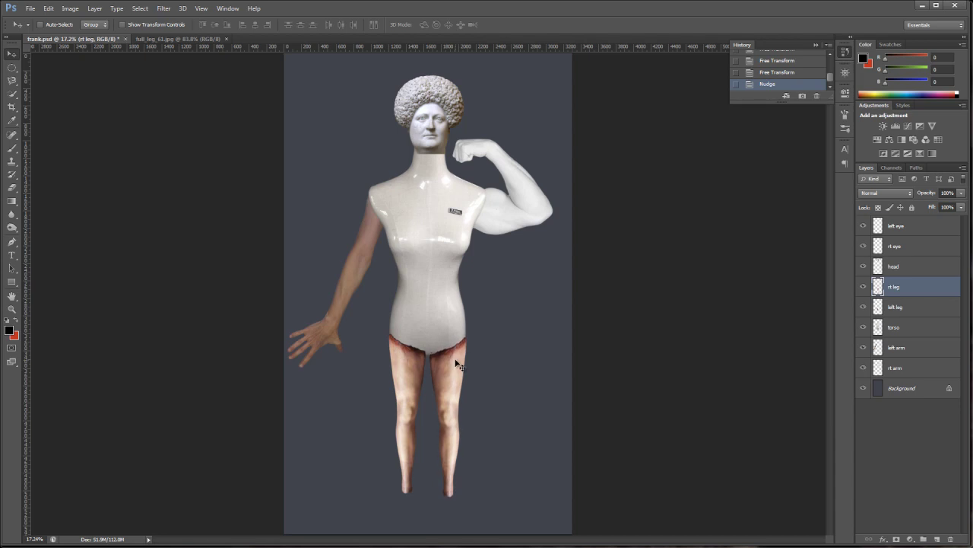
Nudge the left leg layer down until its lower end is level with the rt leg
{"action": "left_click", "coordinate": [907, 307]}
{"action": "key", "text": "Down"}
{"action": "key", "text": "Down"}
{"action": "key", "text": "Down"}
{"action": "key", "text": "Down"}
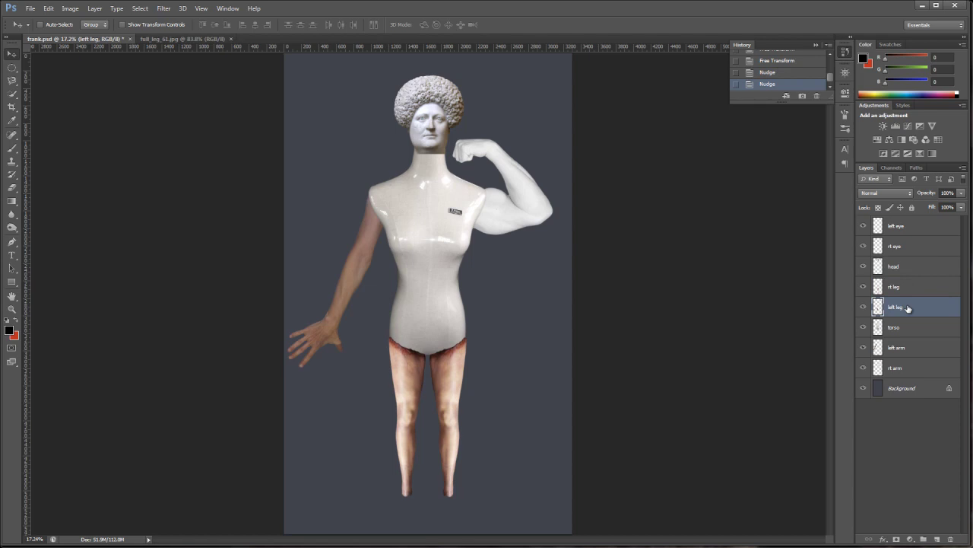
{"action": "key", "text": "Down"}
{"action": "key", "text": "Down"}
{"action": "key", "text": "Down"}
Switch to Bridge, compare foot.jpg with img_40231.jpg, and open foot.jpg in Photoshop
{"action": "key", "text": "alt+Tab"}
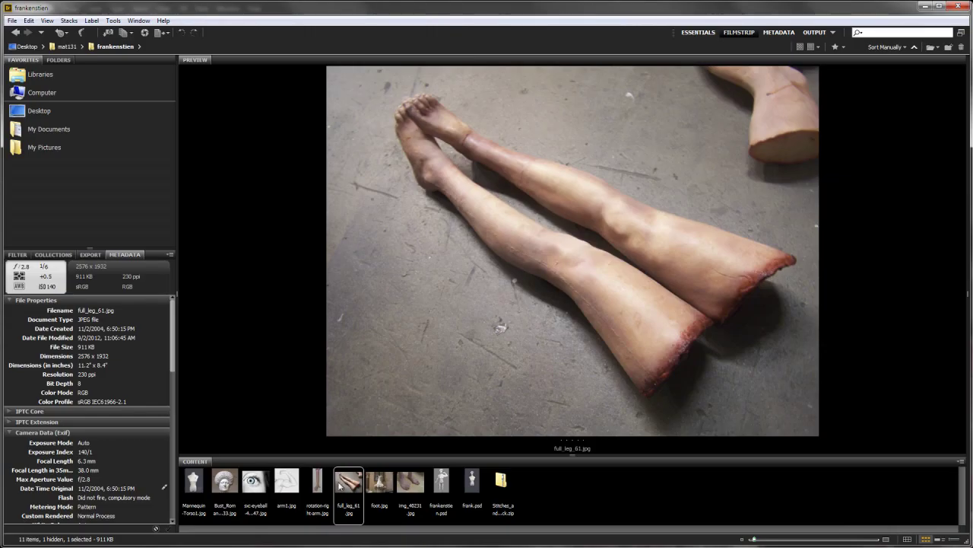
{"action": "left_click", "coordinate": [379, 484]}
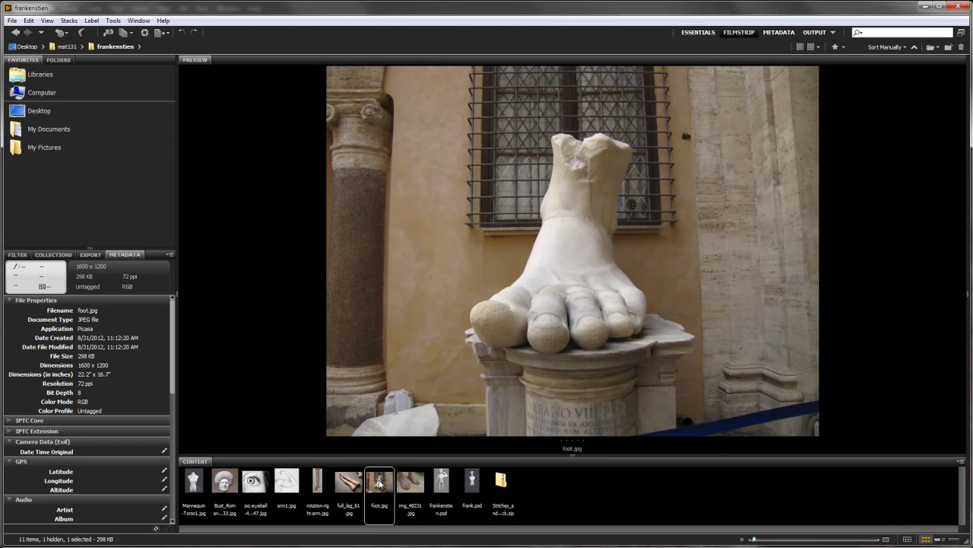
{"action": "left_click", "coordinate": [414, 484]}
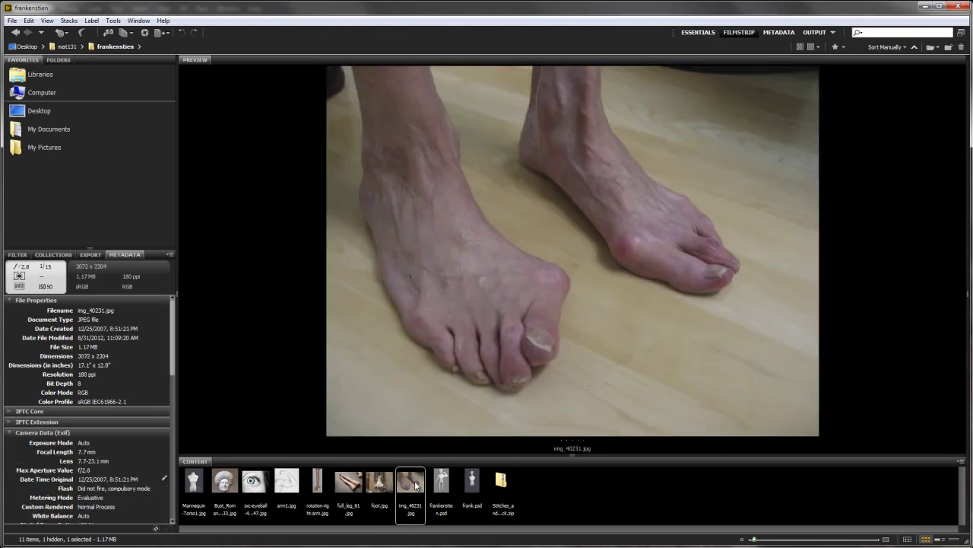
{"action": "left_click", "coordinate": [381, 482]}
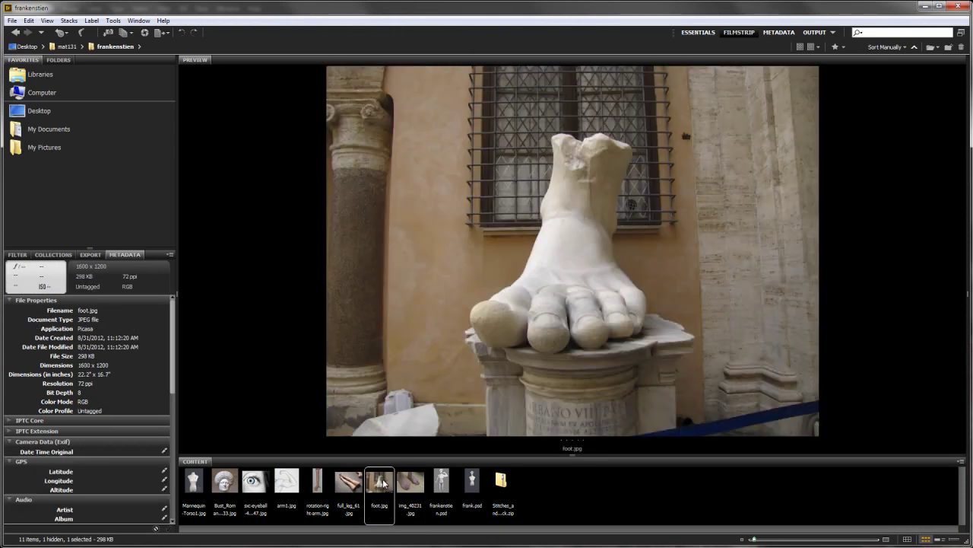
{"action": "double_click", "coordinate": [378, 479]}
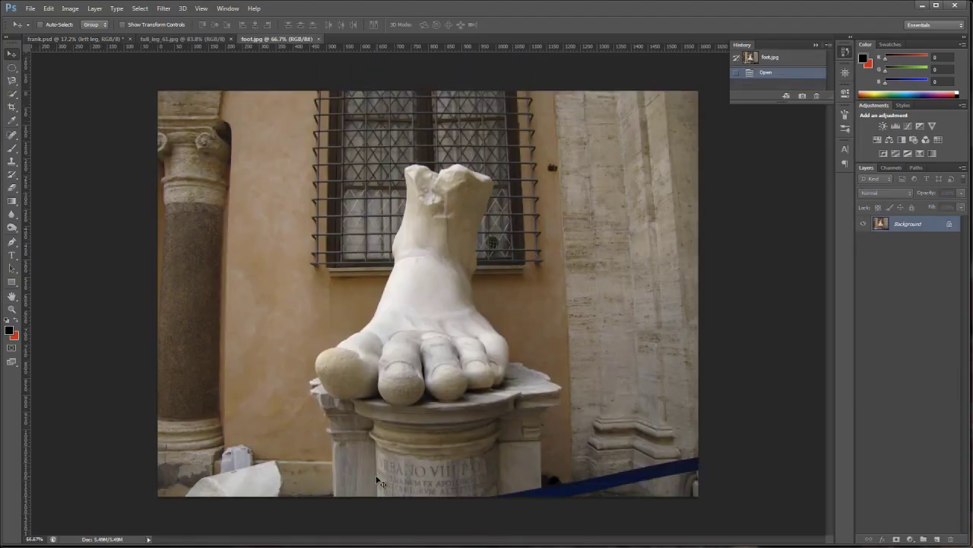
Select the marble foot from ankle to toes with the Quick Selection tool
{"action": "left_click", "coordinate": [12, 135]}
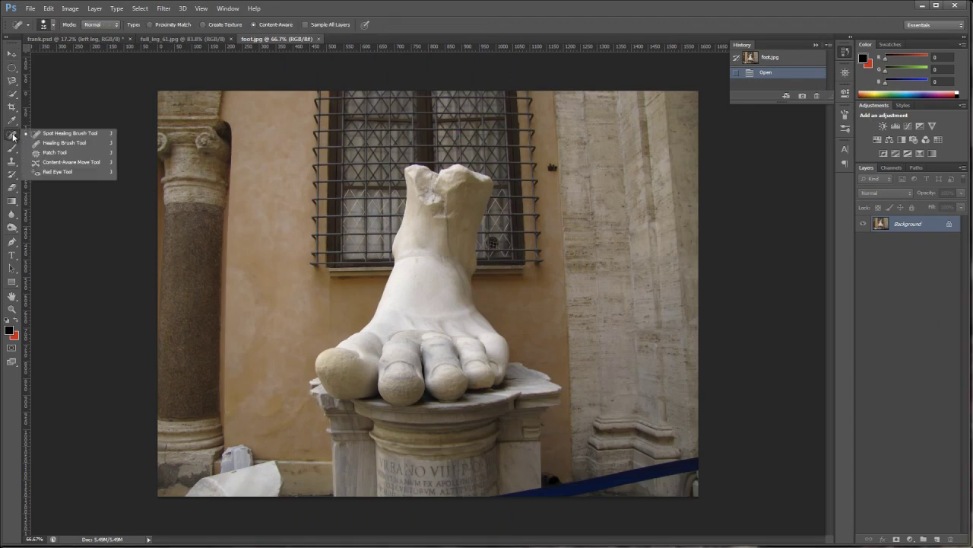
{"action": "left_click", "coordinate": [69, 134]}
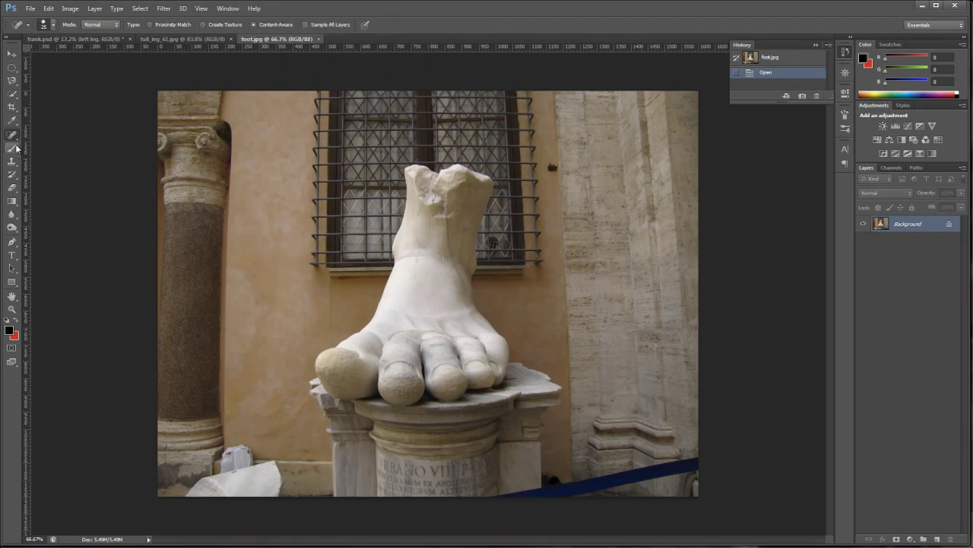
{"action": "left_click", "coordinate": [12, 92]}
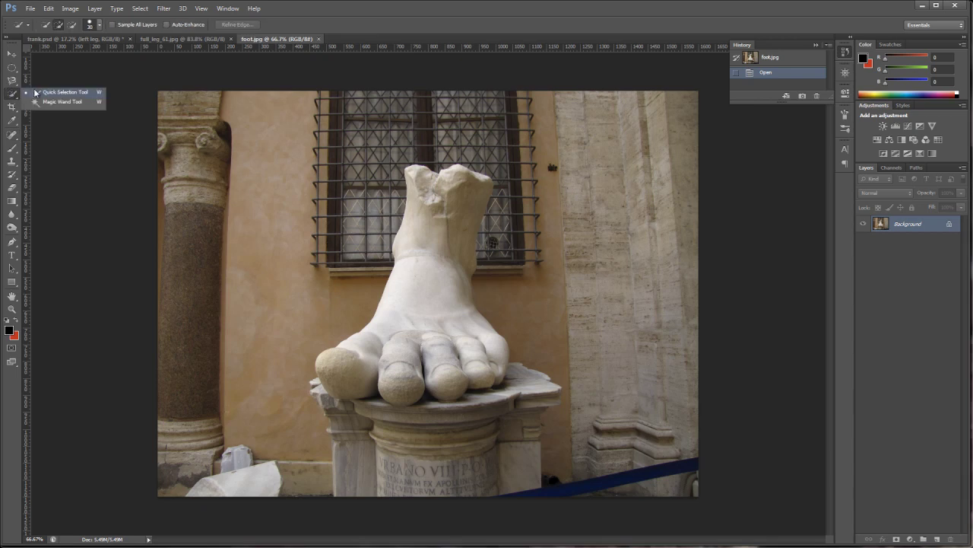
{"action": "left_click", "coordinate": [76, 93]}
{"action": "mouse_move", "coordinate": [428, 198]}
{"action": "left_mouse_down"}
{"action": "mouse_move", "coordinate": [434, 229]}
{"action": "mouse_move", "coordinate": [458, 200]}
{"action": "mouse_move", "coordinate": [423, 316]}
{"action": "mouse_move", "coordinate": [368, 365]}
{"action": "mouse_move", "coordinate": [348, 368]}
{"action": "mouse_move", "coordinate": [395, 372]}
{"action": "mouse_move", "coordinate": [408, 385]}
{"action": "mouse_move", "coordinate": [473, 371]}
{"action": "mouse_move", "coordinate": [479, 348]}
{"action": "left_mouse_up"}
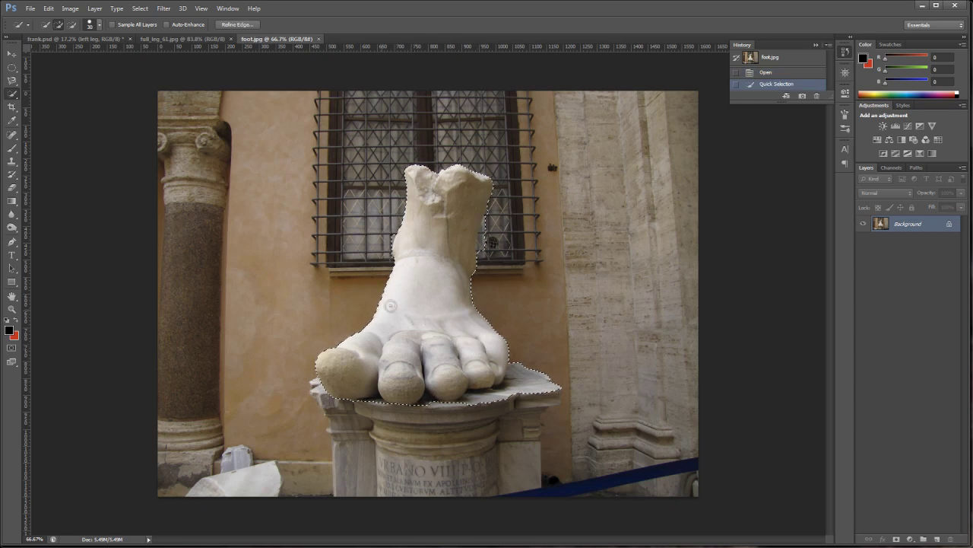
Clean up the selection along the ankle's edge, adding the missed marble and excluding the window grille beside it
{"action": "left_click", "coordinate": [12, 309]}
{"action": "left_click_drag", "start_coordinate": [324, 144], "coordinate": [551, 414]}
{"action": "key", "text": "w"}
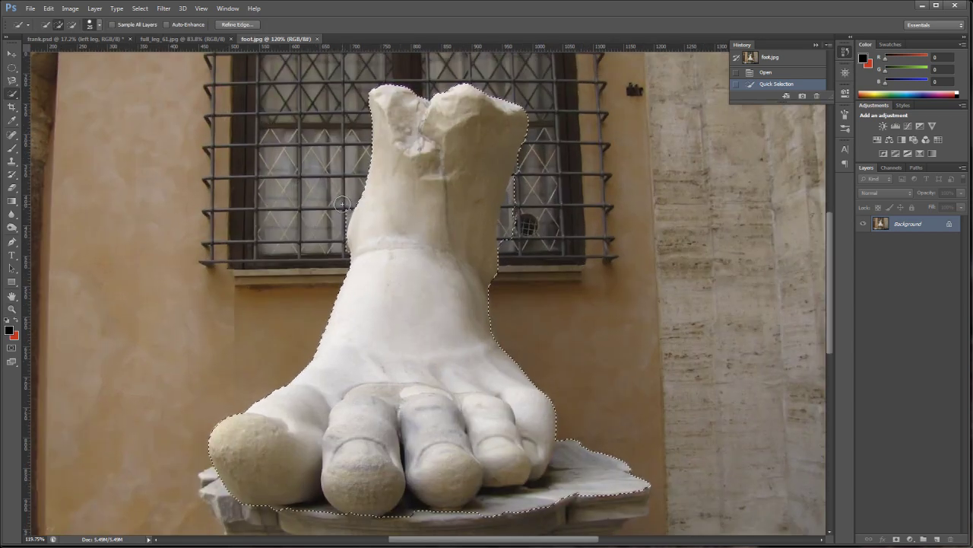
{"action": "left_click", "coordinate": [519, 109]}
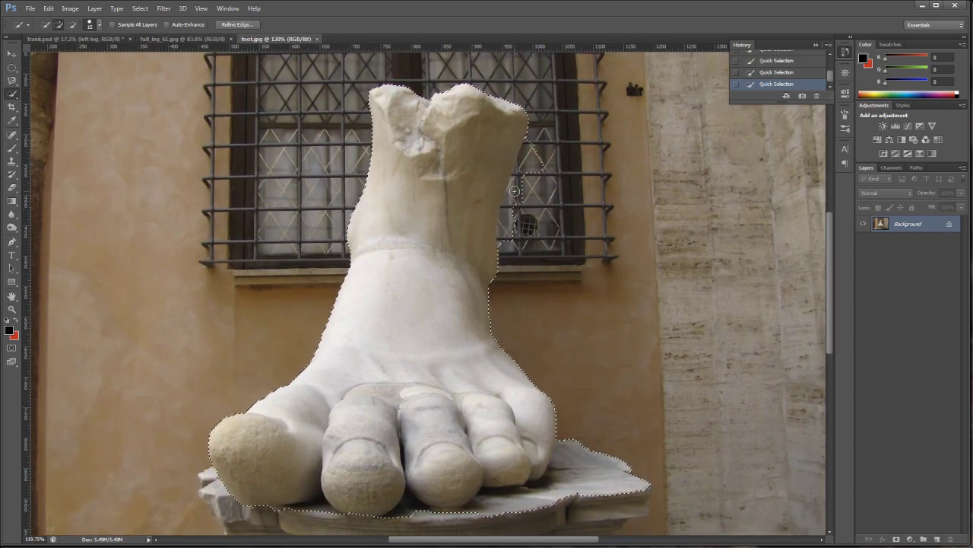
{"action": "left_click", "coordinate": [528, 160]}
{"action": "key", "text": "alt"}
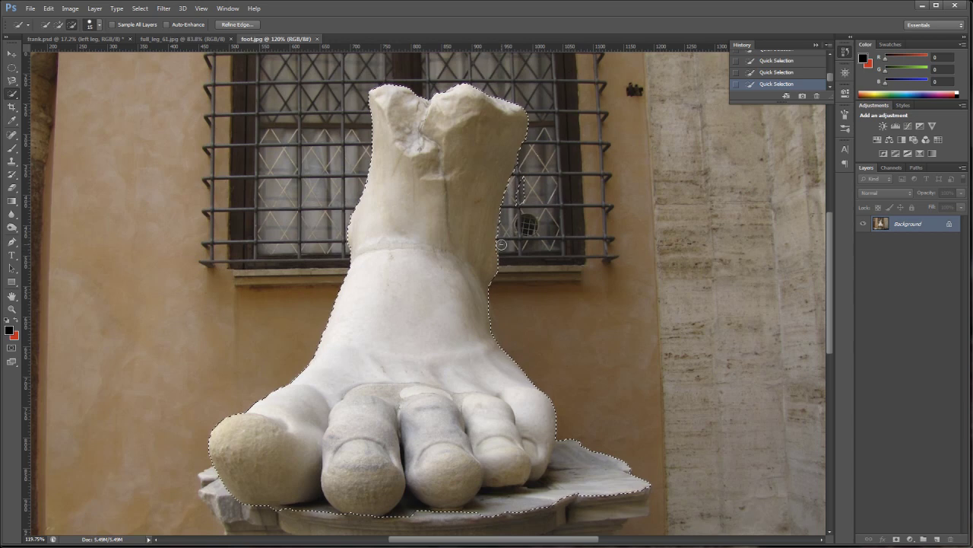
{"action": "left_click", "coordinate": [523, 181]}
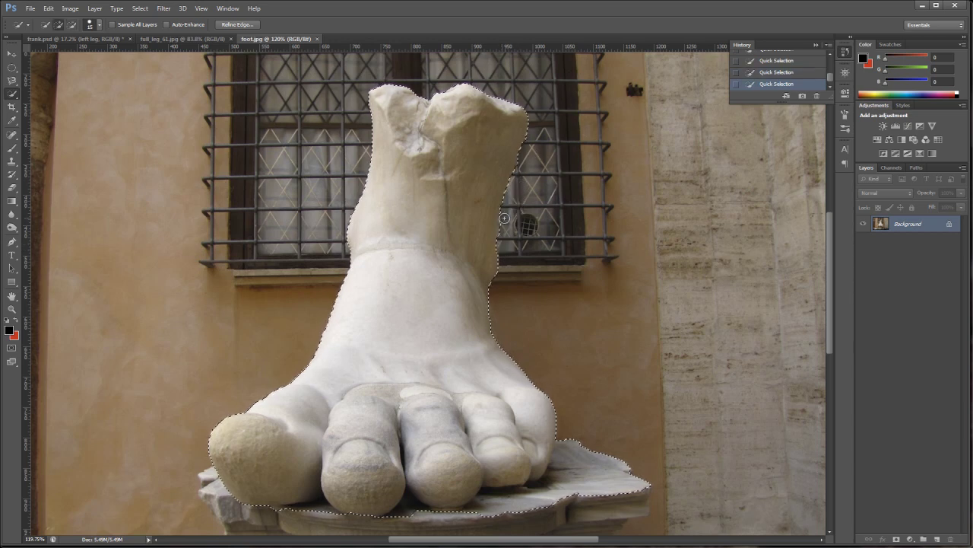
Subtract the pedestal beneath and beside the toes and the wall beside the instep from the foot selection
{"action": "key", "text": "alt"}
{"action": "key", "text": "alt"}
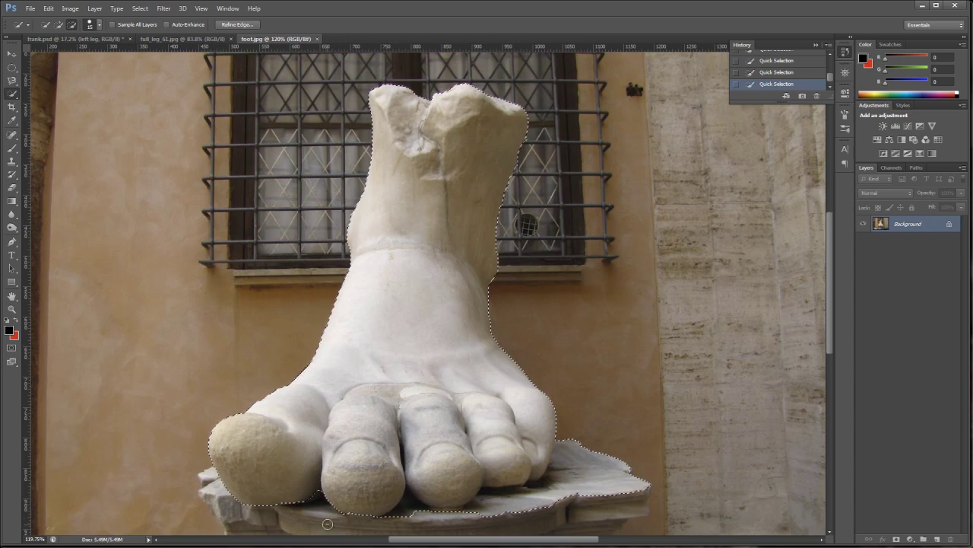
{"action": "key", "text": "alt"}
{"action": "key", "text": "alt"}
{"action": "left_click_drag", "start_coordinate": [366, 521], "coordinate": [428, 514]}
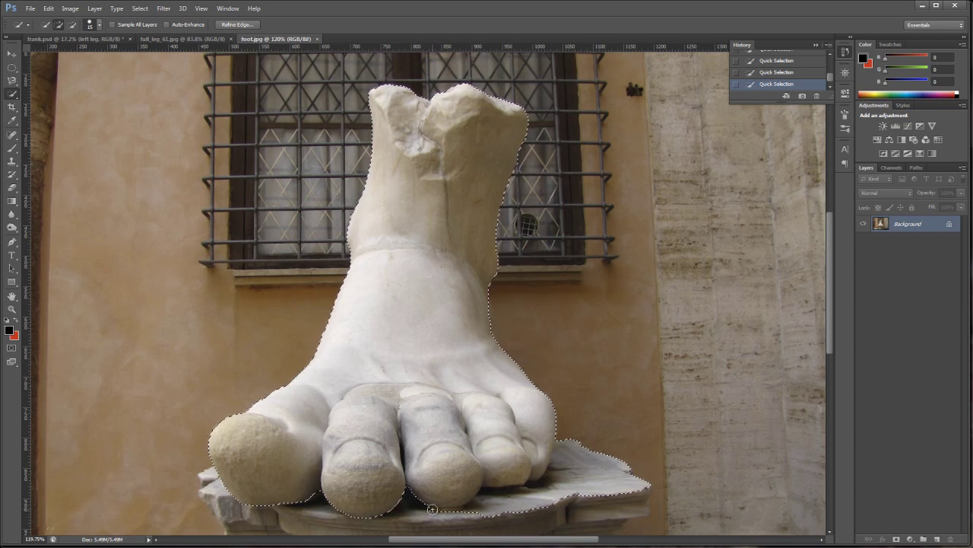
{"action": "key", "text": "alt"}
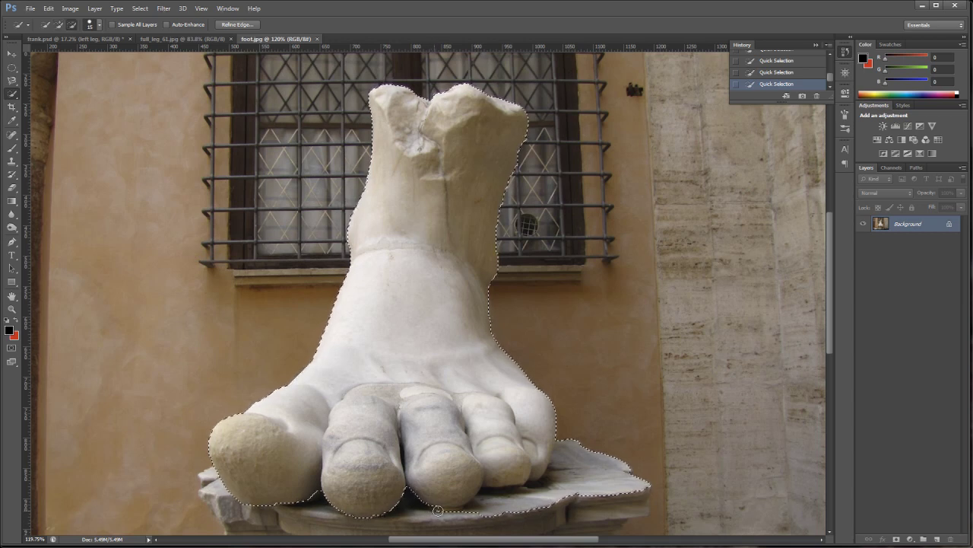
{"action": "left_click_drag", "start_coordinate": [464, 512], "coordinate": [553, 451]}
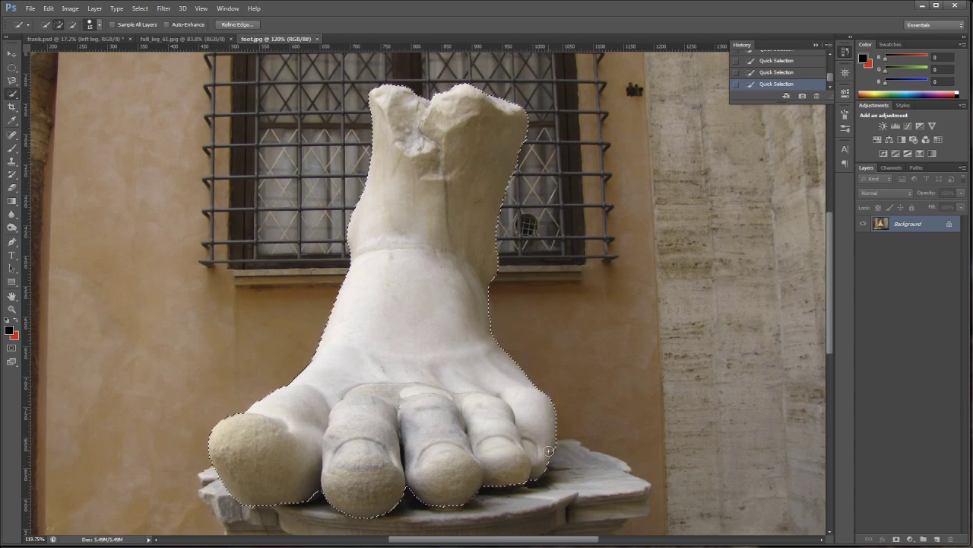
{"action": "key", "text": "alt"}
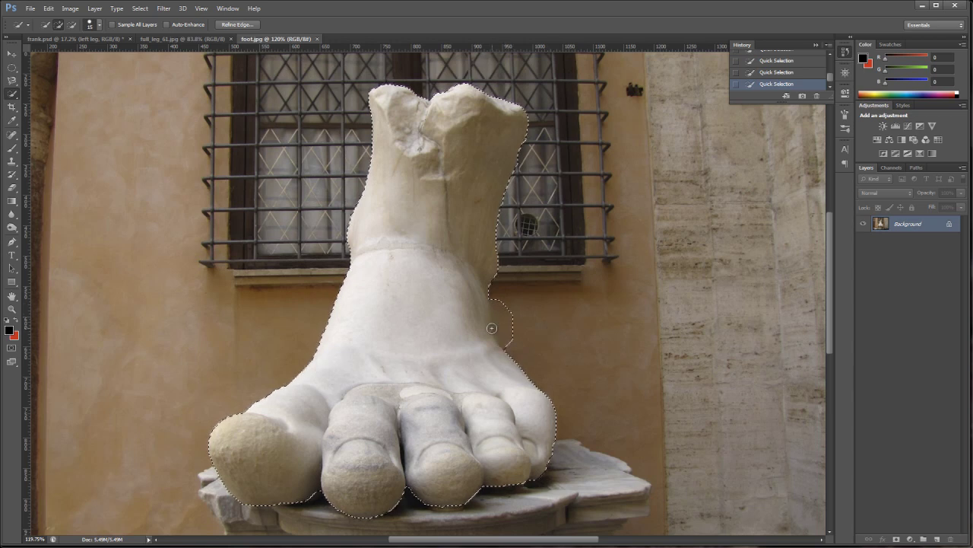
{"action": "left_click", "coordinate": [574, 315], "text": "alt"}
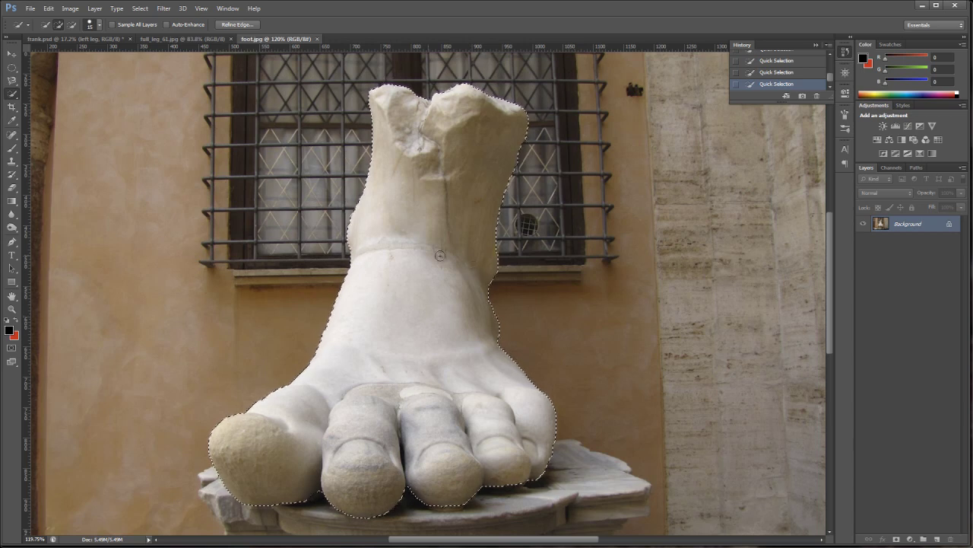
Open Refine Edge for the foot selection and brush away the stray sliver beneath the toes with the Refine Radius tool
{"action": "left_click", "coordinate": [235, 25]}
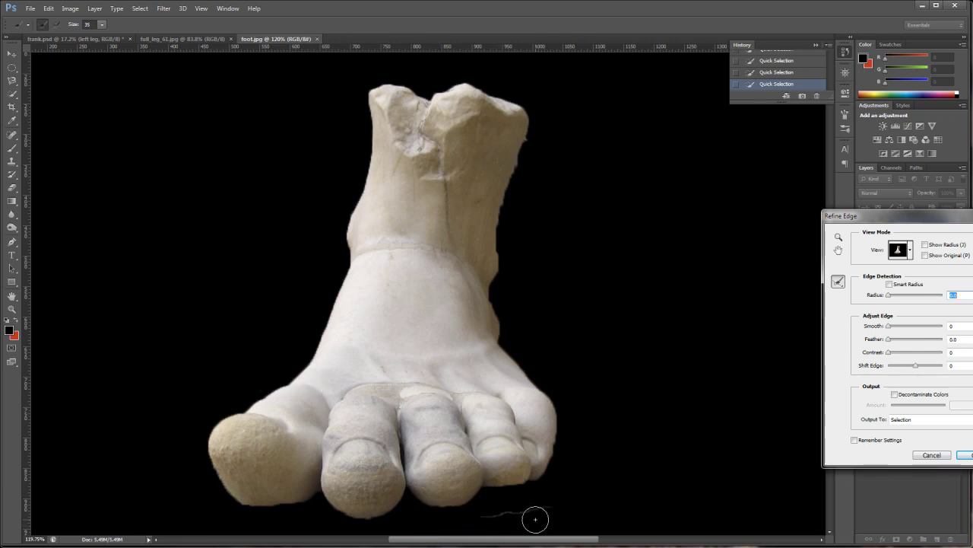
{"action": "left_click", "coordinate": [838, 281]}
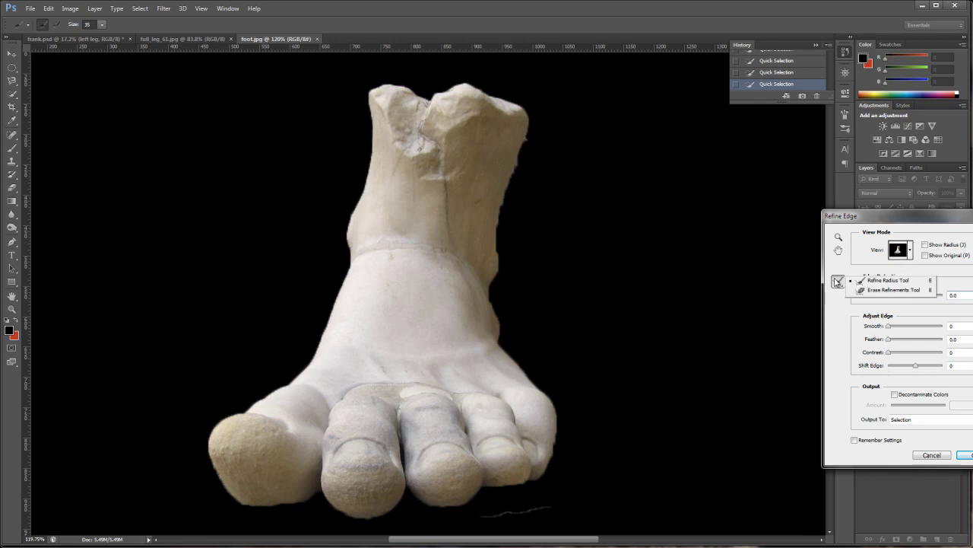
{"action": "left_click", "coordinate": [874, 289]}
{"action": "left_click_drag", "start_coordinate": [464, 510], "coordinate": [582, 508]}
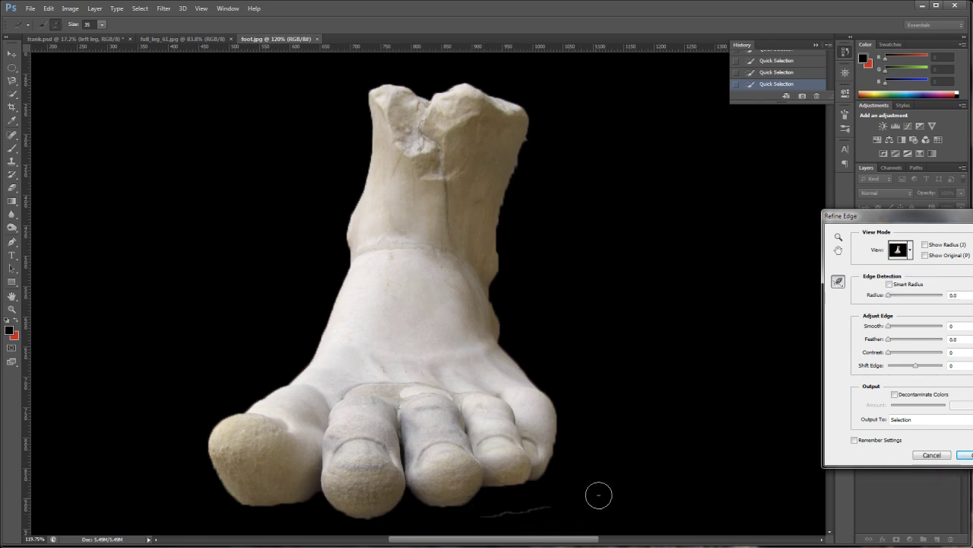
{"action": "left_click", "coordinate": [840, 282]}
{"action": "left_click", "coordinate": [874, 277]}
{"action": "left_click_drag", "start_coordinate": [474, 523], "coordinate": [566, 512]}
{"action": "mouse_move", "coordinate": [487, 524]}
{"action": "left_mouse_down"}
{"action": "mouse_move", "coordinate": [472, 525]}
{"action": "mouse_move", "coordinate": [494, 518]}
{"action": "mouse_move", "coordinate": [484, 520]}
{"action": "left_mouse_up"}
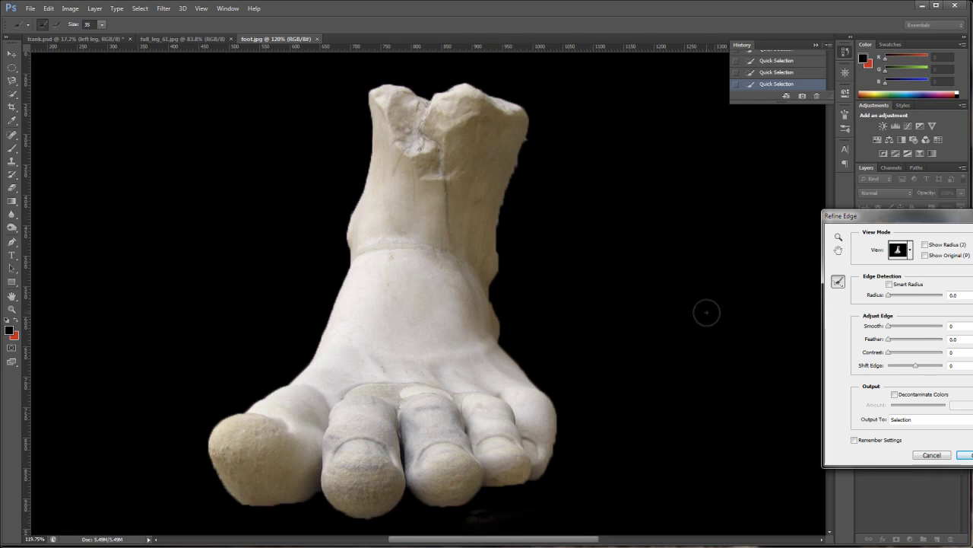
Refine the foot's edge with Radius 9.6, Smooth 60 and a slightly negative Shift Edge, and output it as a selection
{"action": "left_click_drag", "start_coordinate": [887, 298], "coordinate": [922, 329]}
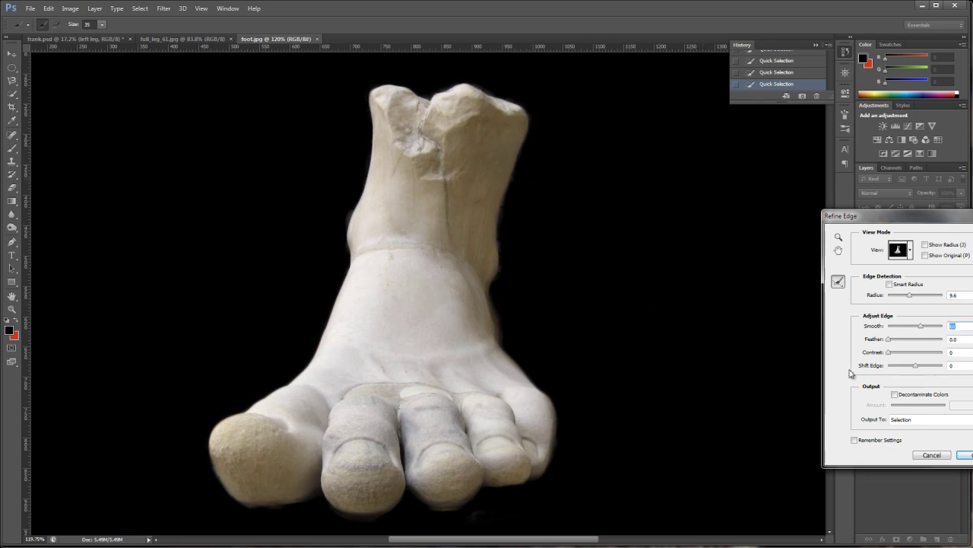
{"action": "left_click_drag", "start_coordinate": [915, 366], "coordinate": [906, 369]}
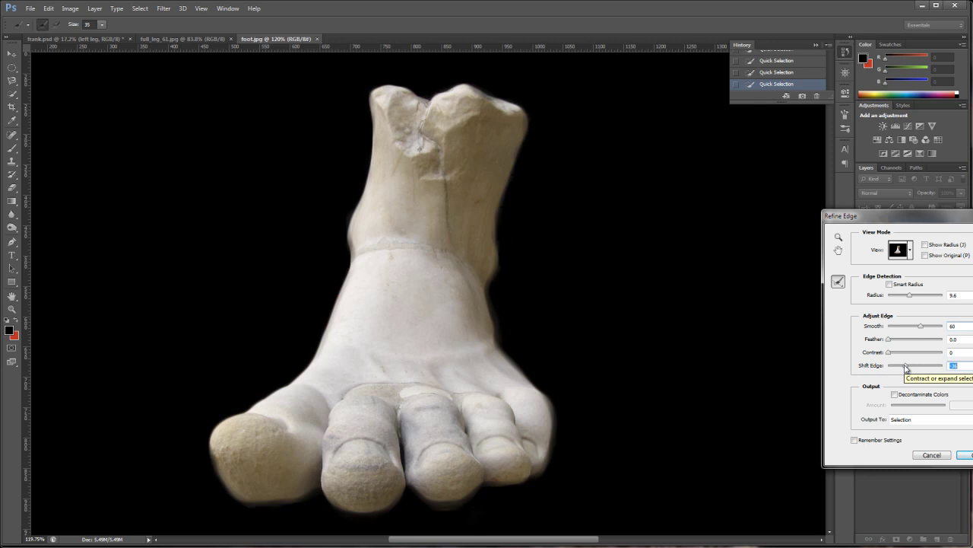
{"action": "left_click_drag", "start_coordinate": [907, 369], "coordinate": [912, 371]}
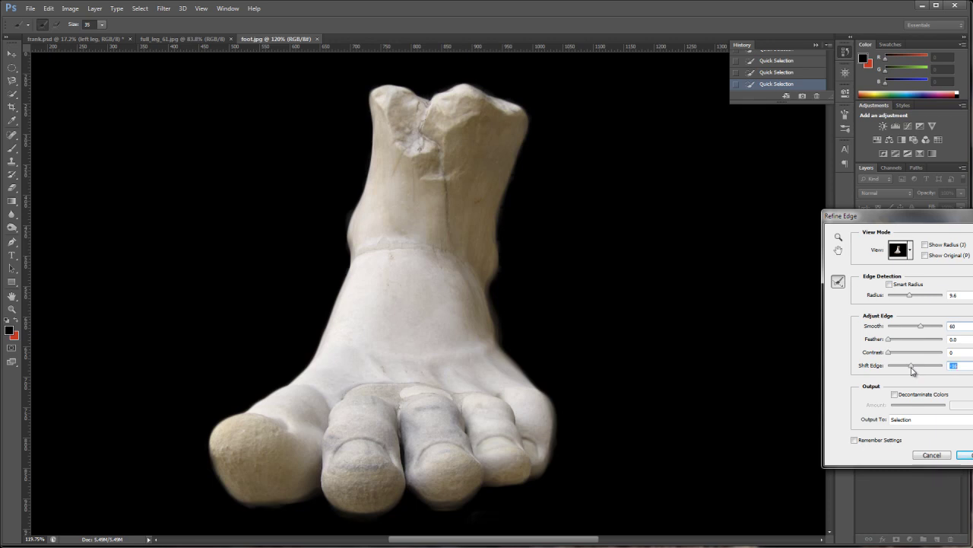
{"action": "left_click", "coordinate": [964, 455]}
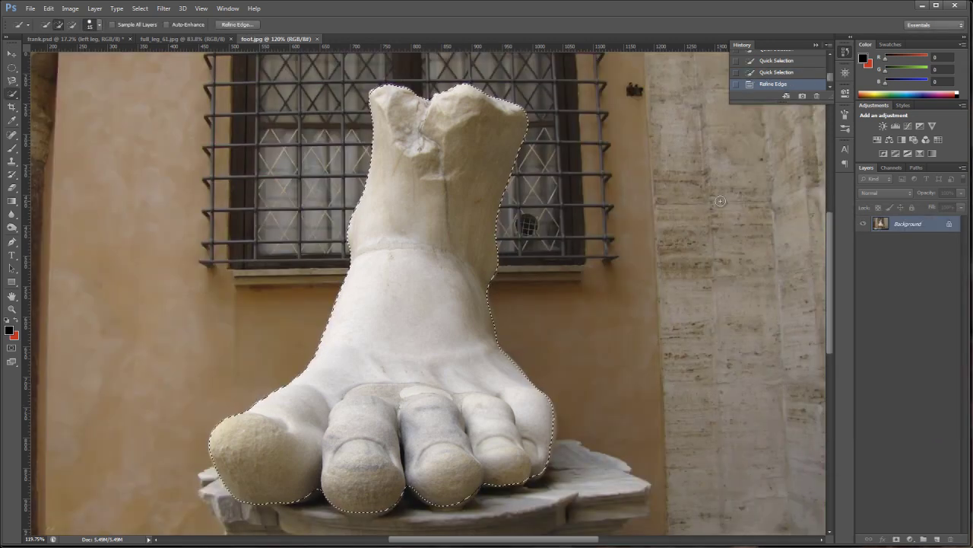
Paste the selected foot into frank.psd as a new layer and position it under the rt leg
{"action": "left_click_drag", "start_coordinate": [435, 328], "coordinate": [448, 515]}
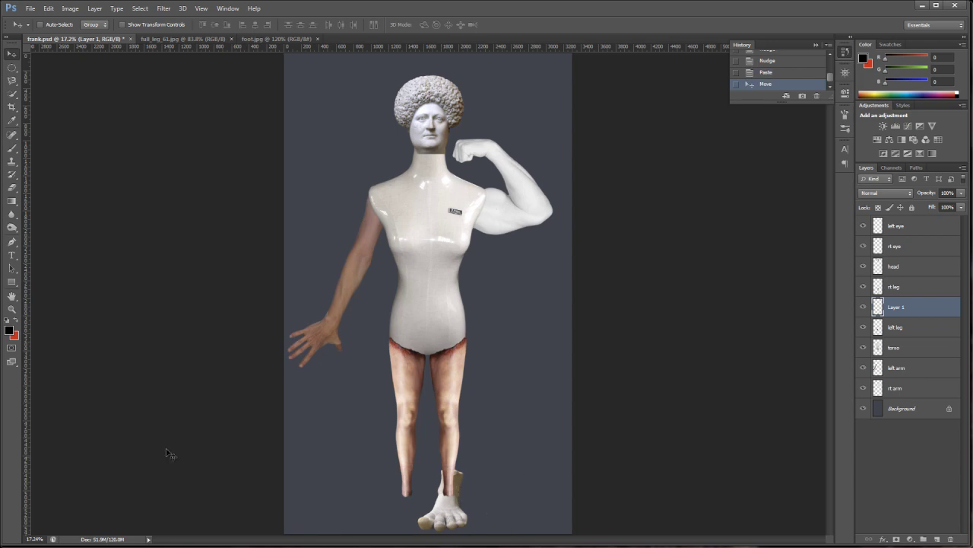
{"action": "left_click", "coordinate": [12, 308]}
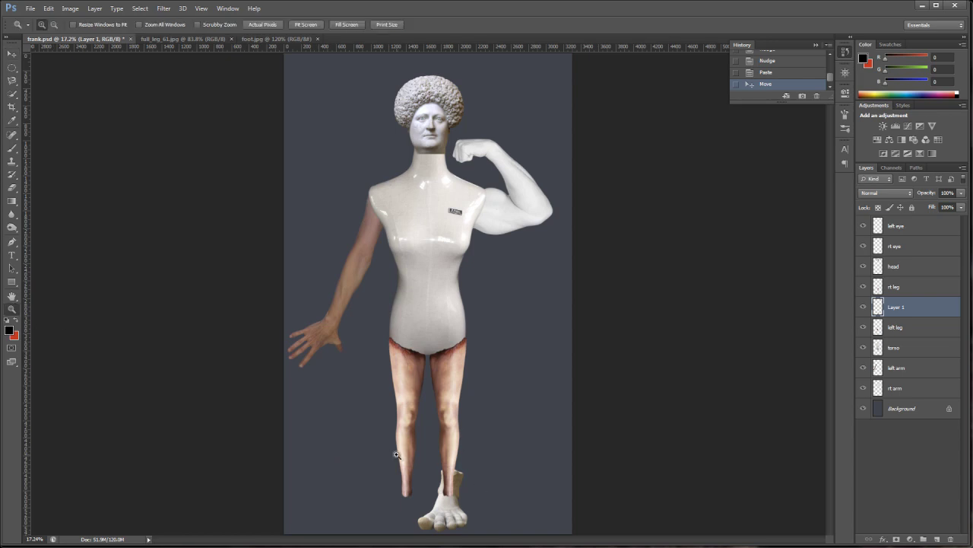
Scale the foot layer to about 42%, rotate it about -6.5°, and place it in front of the rt leg's lower end
{"action": "left_click_drag", "start_coordinate": [417, 450], "coordinate": [484, 524]}
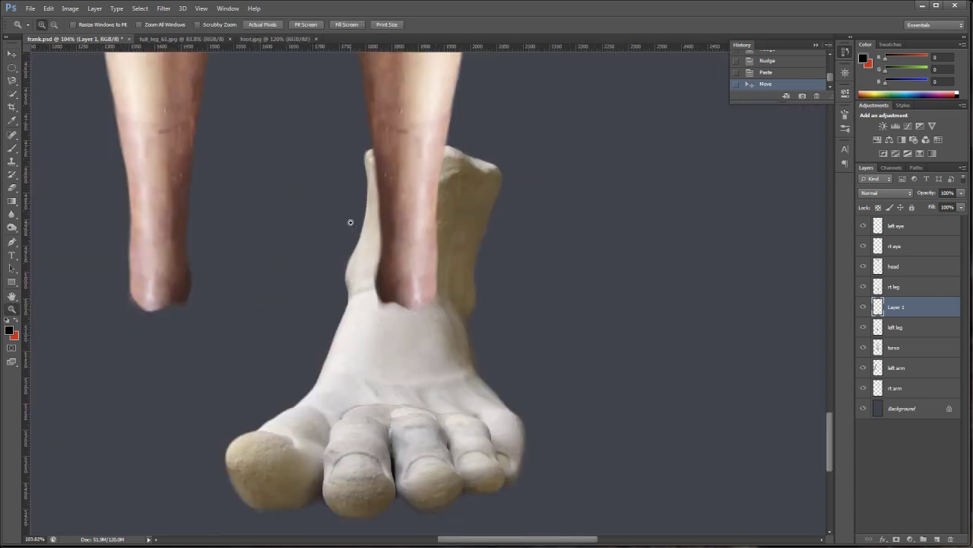
{"action": "key", "text": "ctrl+t"}
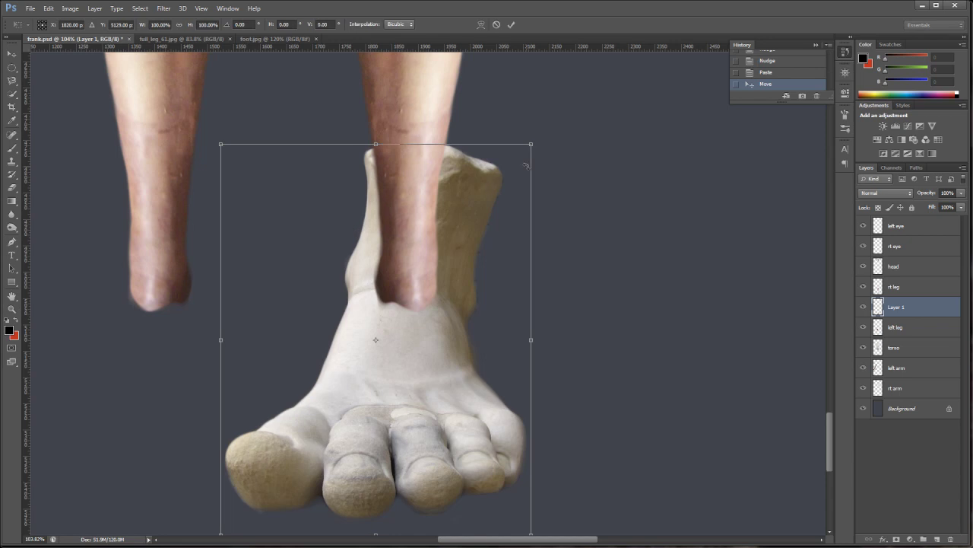
{"action": "left_click_drag", "start_coordinate": [531, 144], "coordinate": [311, 402]}
{"action": "left_click_drag", "start_coordinate": [288, 452], "coordinate": [404, 359]}
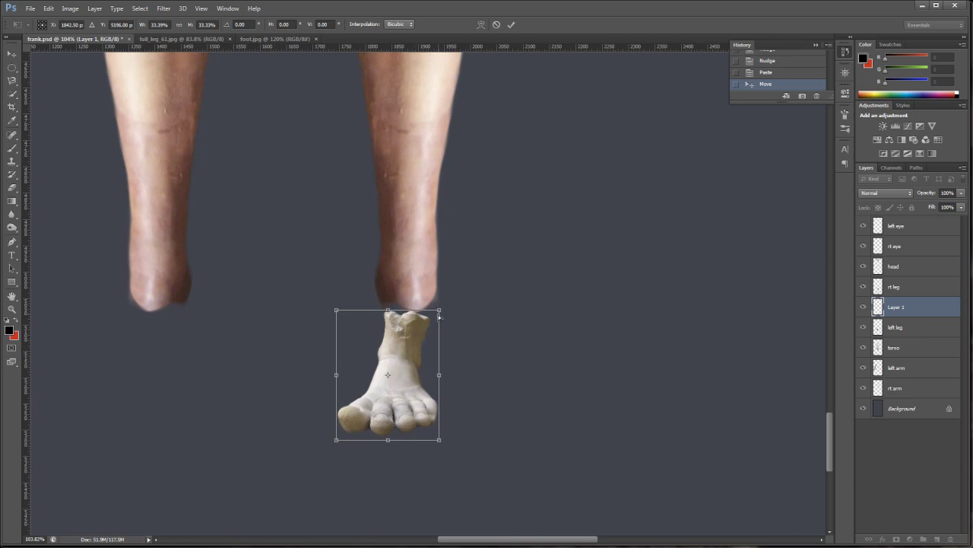
{"action": "left_click_drag", "start_coordinate": [442, 311], "coordinate": [455, 406]}
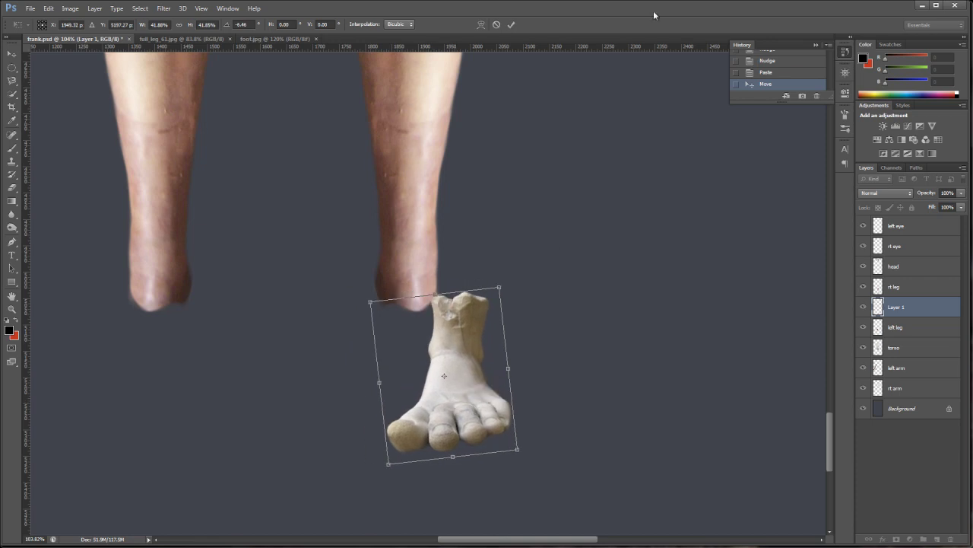
{"action": "left_click", "coordinate": [511, 25]}
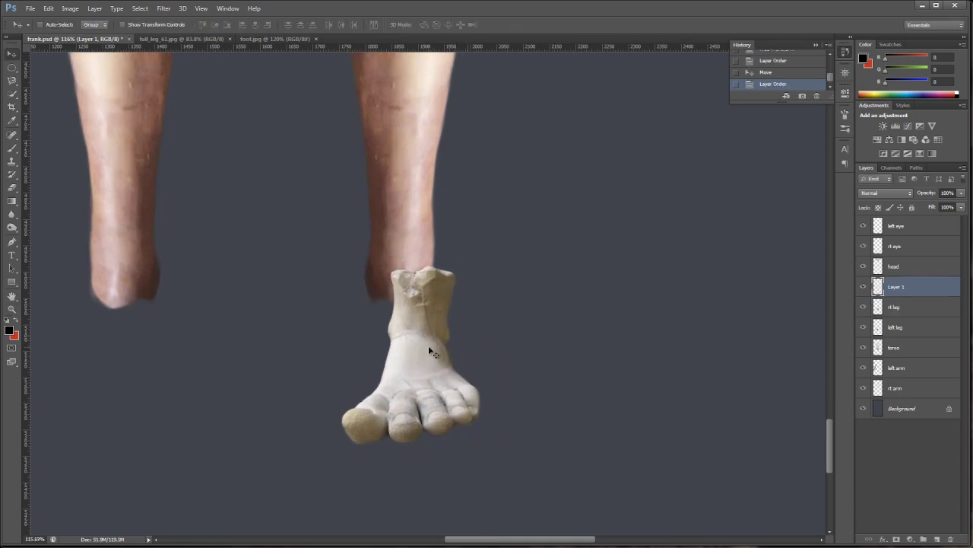
{"action": "left_click_drag", "start_coordinate": [428, 346], "coordinate": [407, 305]}
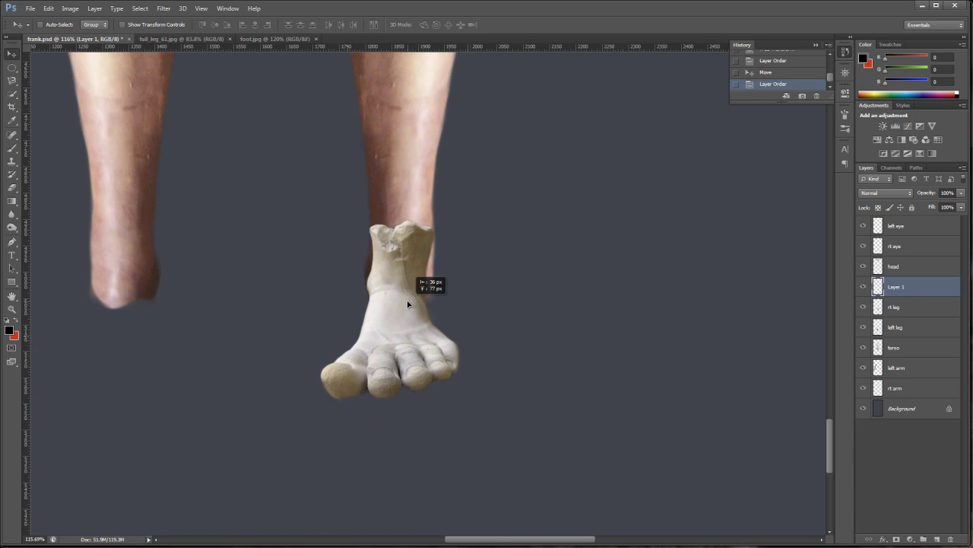
{"action": "left_click_drag", "start_coordinate": [407, 304], "coordinate": [413, 305]}
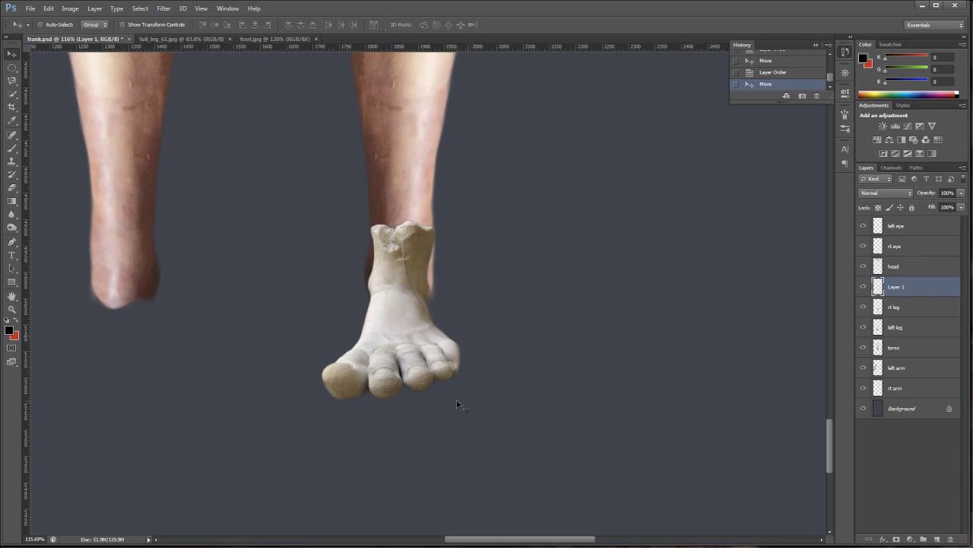
Fit the foot to the rt leg's ankle by rotating it about -2.5° and scaling it to about 102% width and 103.5% height
{"action": "key", "text": "ctrl+t"}
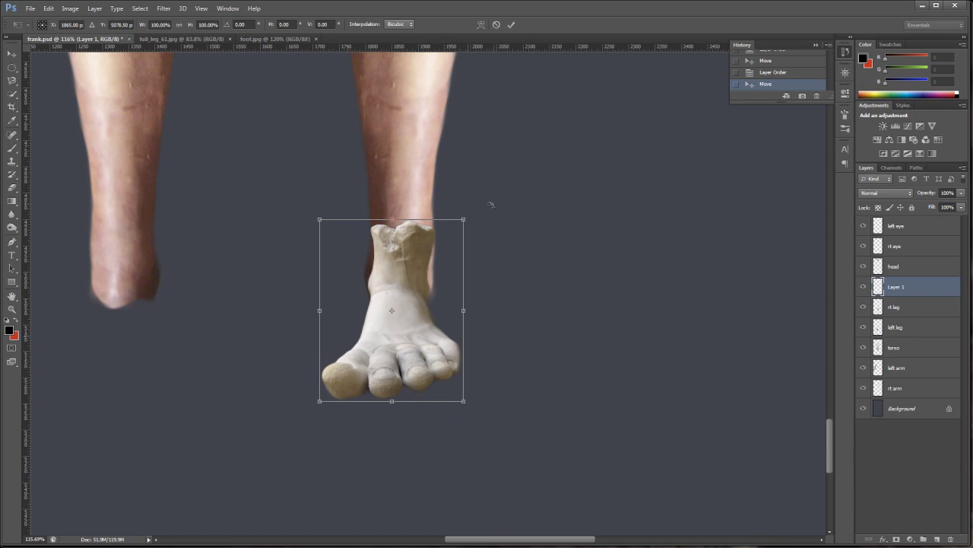
{"action": "left_click_drag", "start_coordinate": [467, 218], "coordinate": [467, 207]}
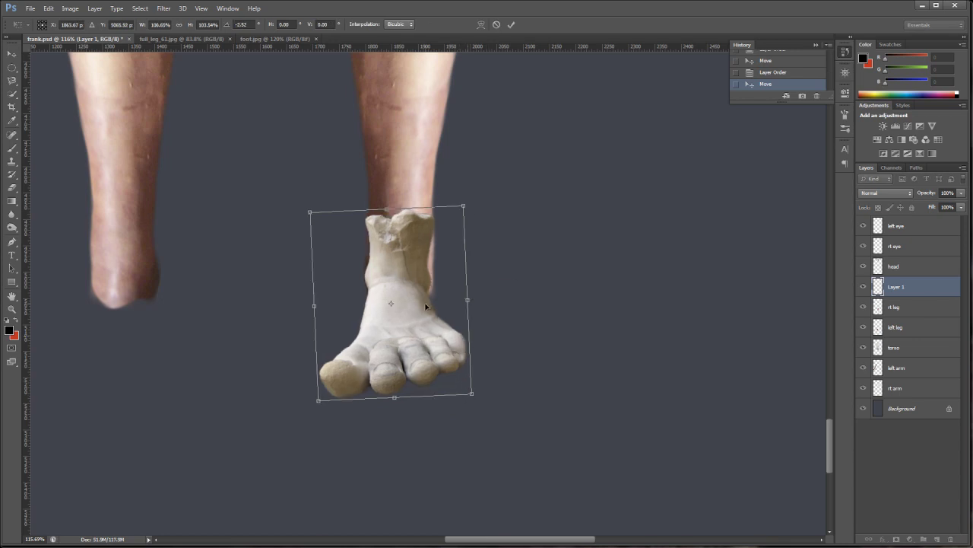
{"action": "left_click_drag", "start_coordinate": [424, 307], "coordinate": [429, 307]}
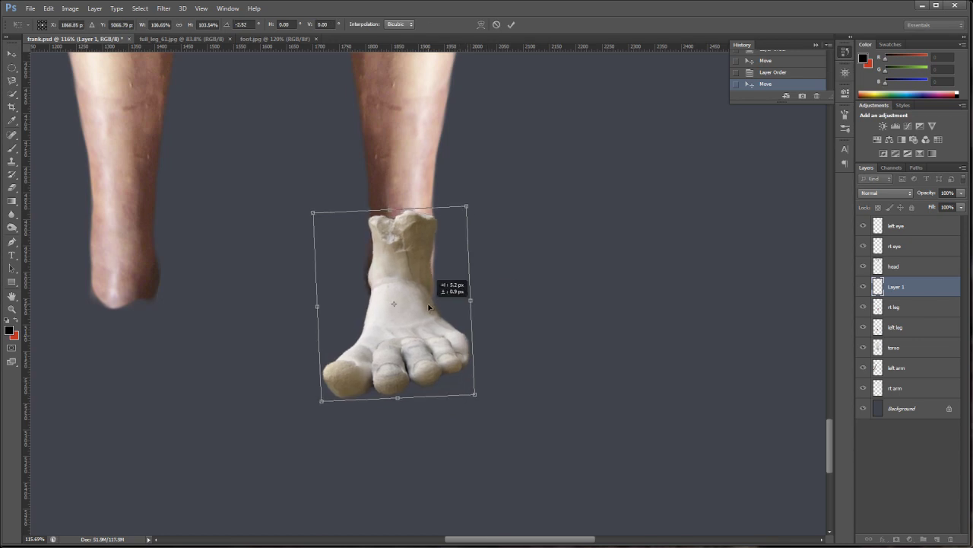
{"action": "left_click_drag", "start_coordinate": [471, 301], "coordinate": [470, 302]}
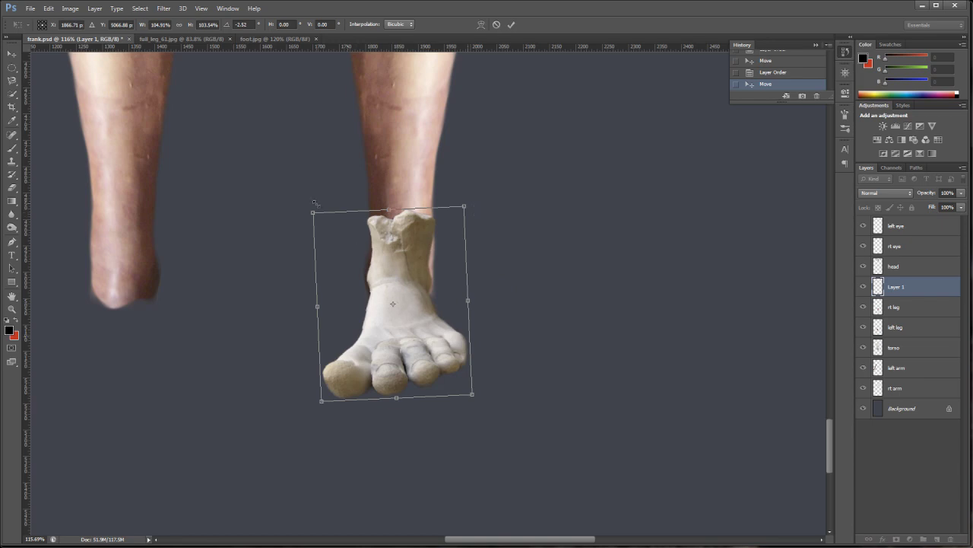
{"action": "left_click_drag", "start_coordinate": [316, 305], "coordinate": [318, 306]}
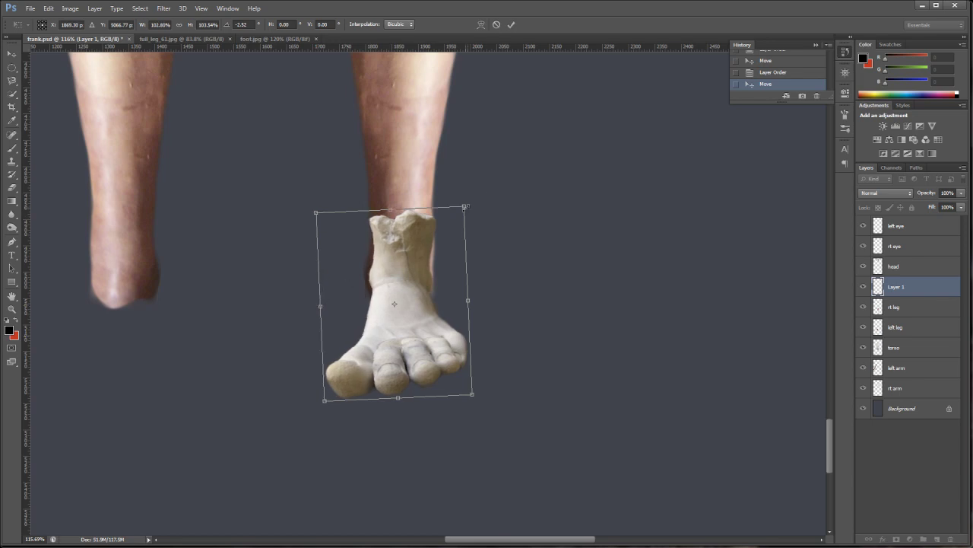
{"action": "left_click_drag", "start_coordinate": [469, 300], "coordinate": [467, 299]}
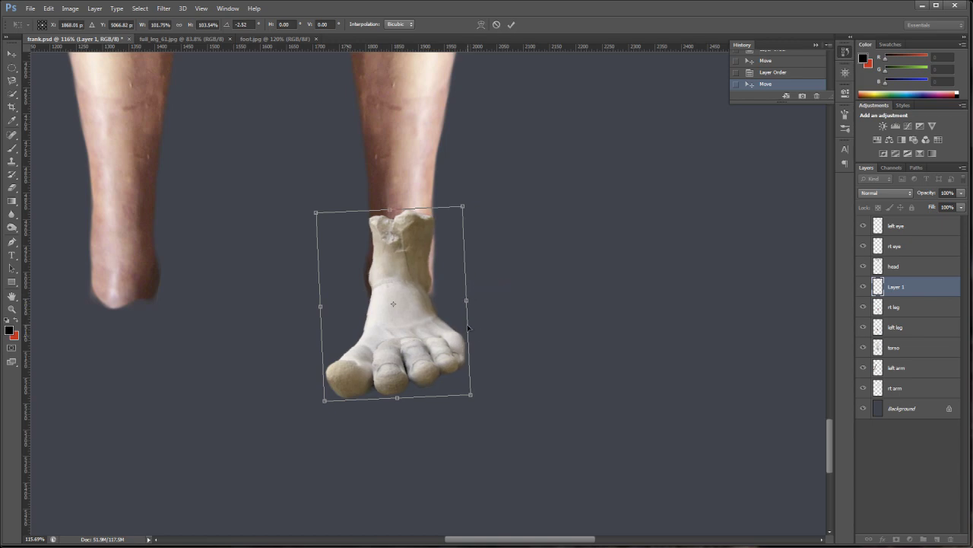
{"action": "key", "text": "Return"}
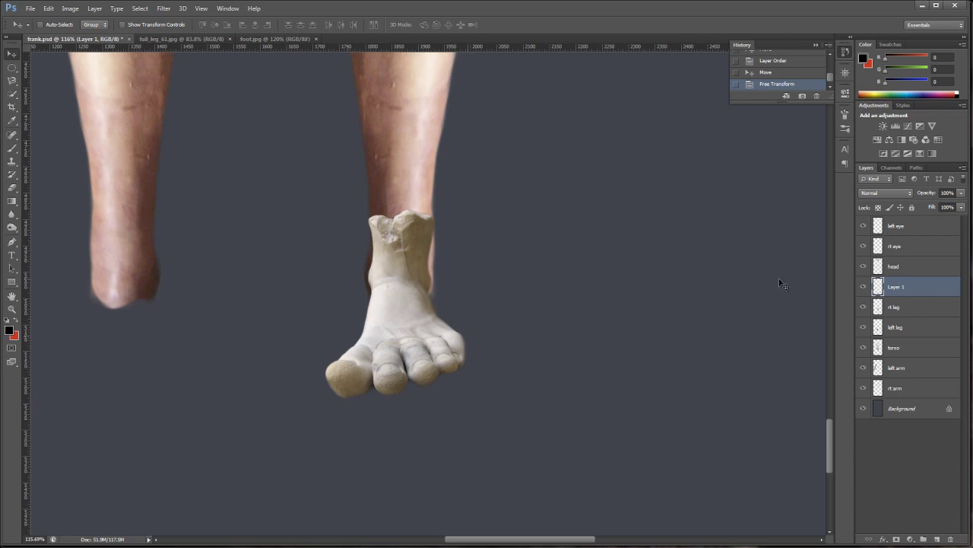
Load the outline of Layer 1 as a selection, make the rt leg layer active, and invert the selection
{"action": "left_click", "coordinate": [879, 287], "text": "ctrl"}
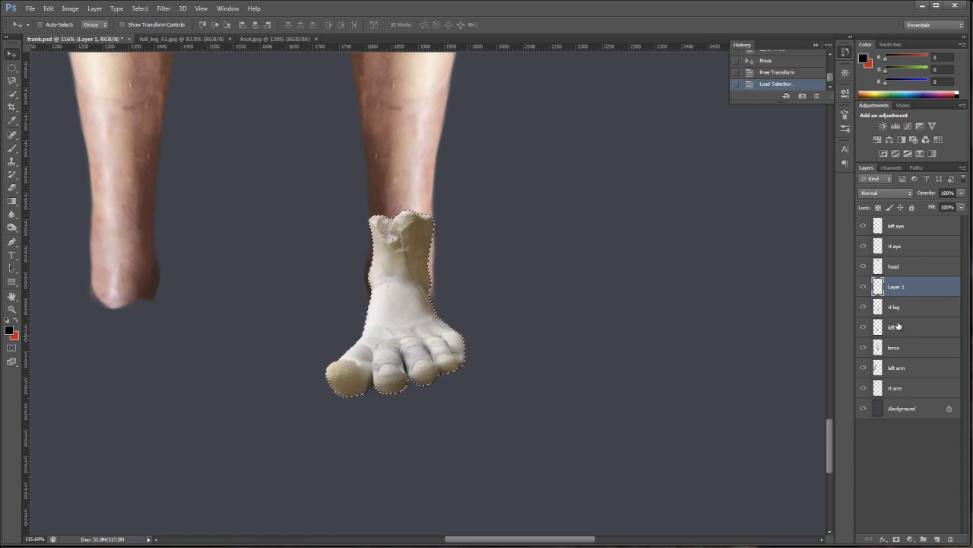
{"action": "left_click", "coordinate": [896, 307]}
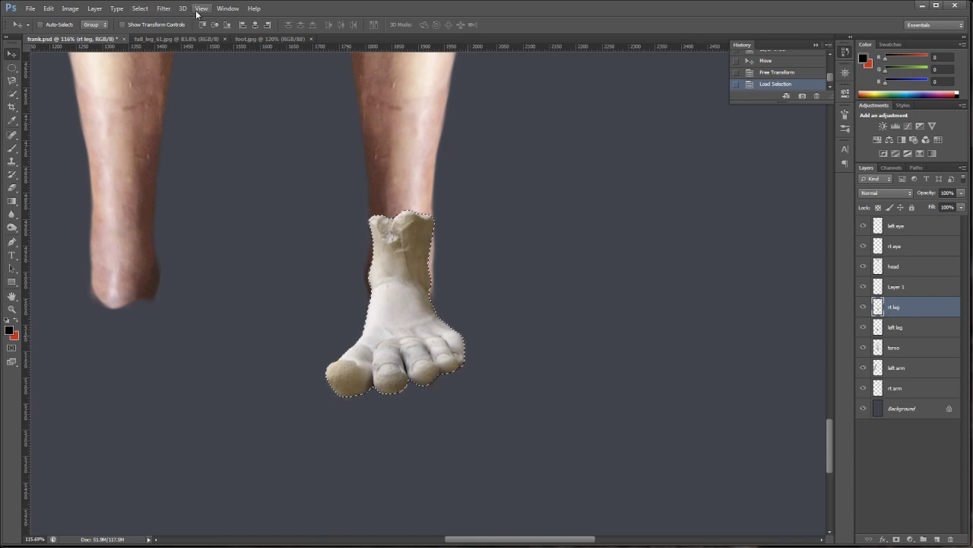
{"action": "left_click", "coordinate": [140, 8]}
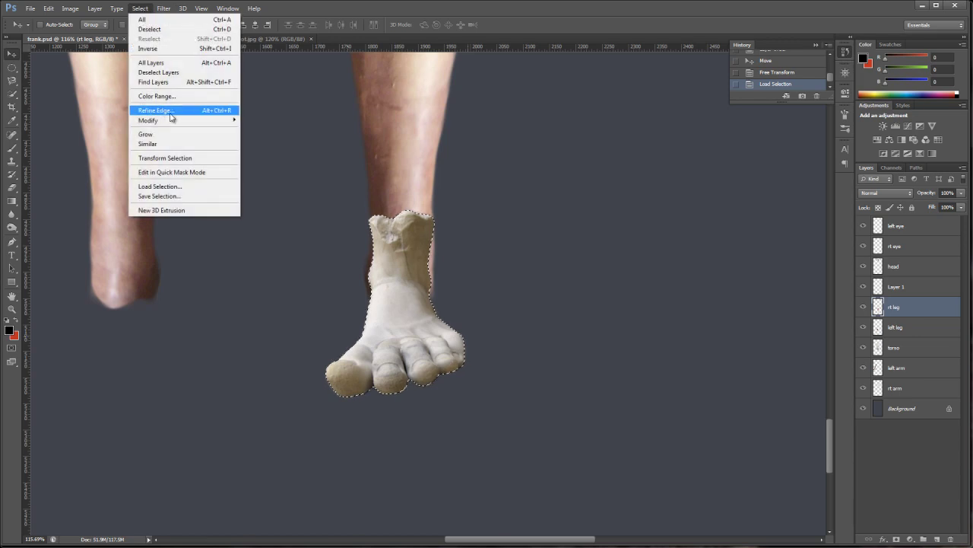
{"action": "left_click", "coordinate": [163, 49]}
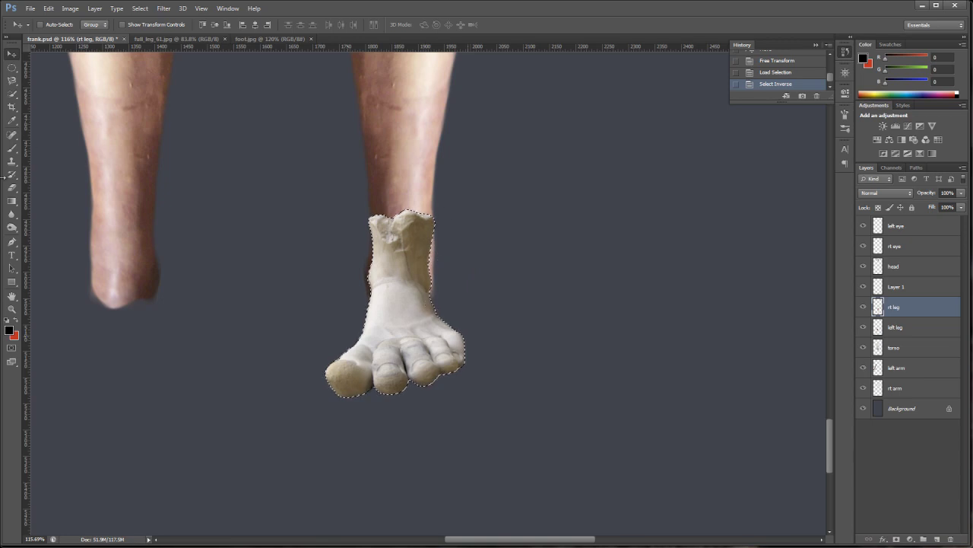
Erase the parts of the rt leg that stick out on both sides of the marble ankle, and deselect
{"action": "left_click", "coordinate": [11, 189]}
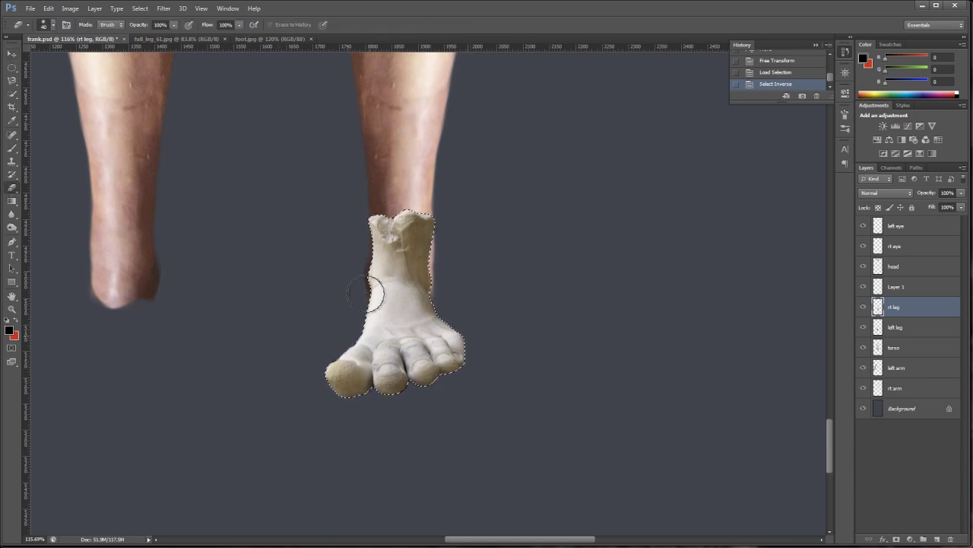
{"action": "left_click_drag", "start_coordinate": [426, 299], "coordinate": [442, 238]}
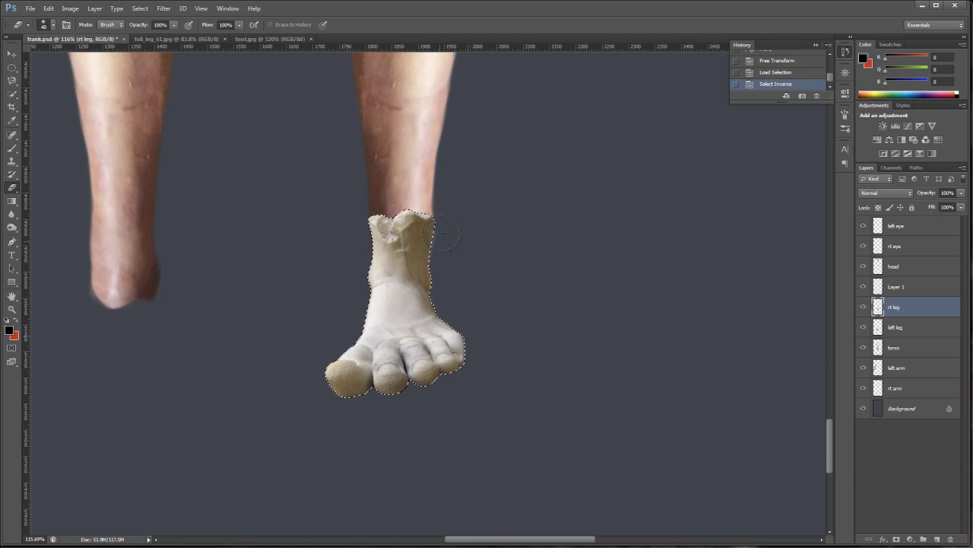
{"action": "mouse_move", "coordinate": [373, 285]}
{"action": "left_mouse_down"}
{"action": "mouse_move", "coordinate": [370, 235]}
{"action": "mouse_move", "coordinate": [368, 295]}
{"action": "mouse_move", "coordinate": [360, 272]}
{"action": "mouse_move", "coordinate": [418, 286]}
{"action": "mouse_move", "coordinate": [419, 260]}
{"action": "left_mouse_up"}
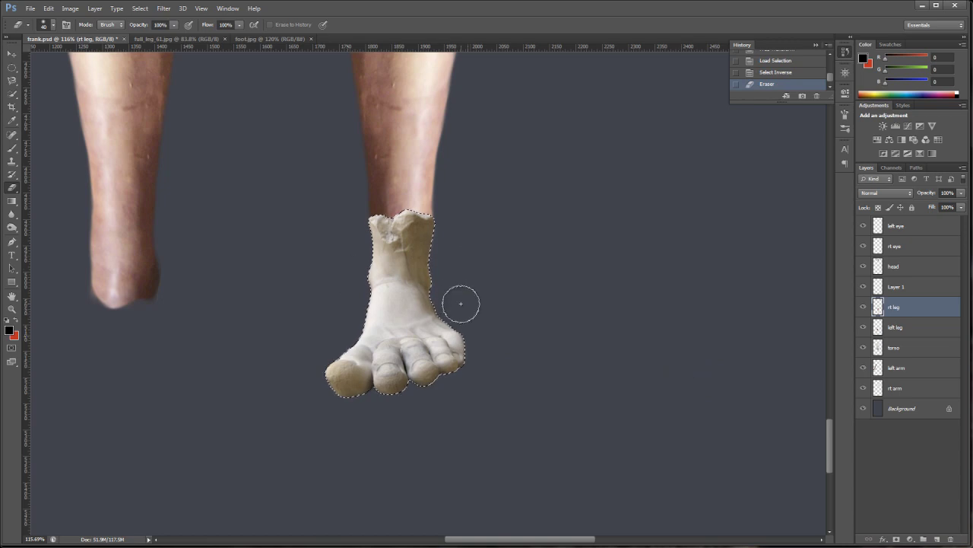
{"action": "key", "text": "ctrl+d"}
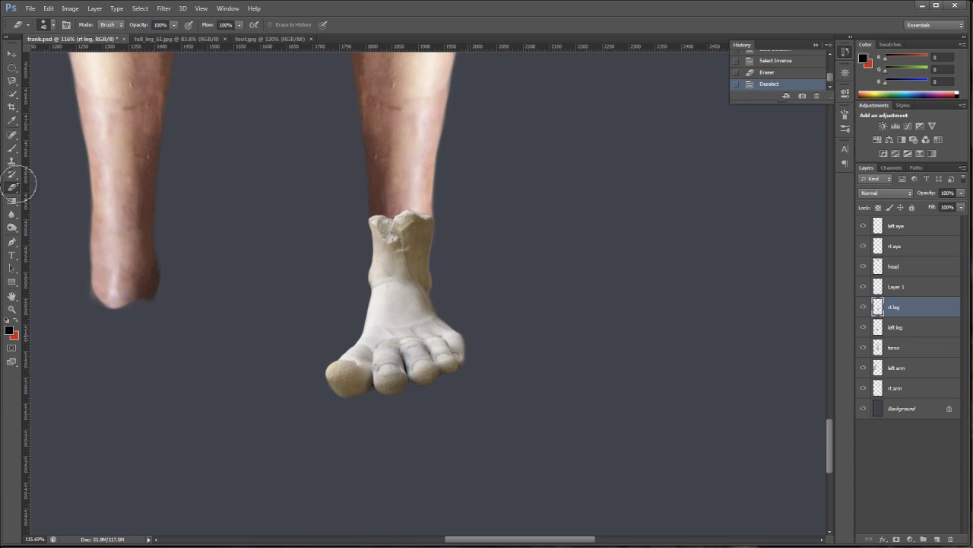
Fit the whole figure in view to check the attached foot, and open img_40231.jpg as the source for the other foot
{"action": "left_click", "coordinate": [12, 308]}
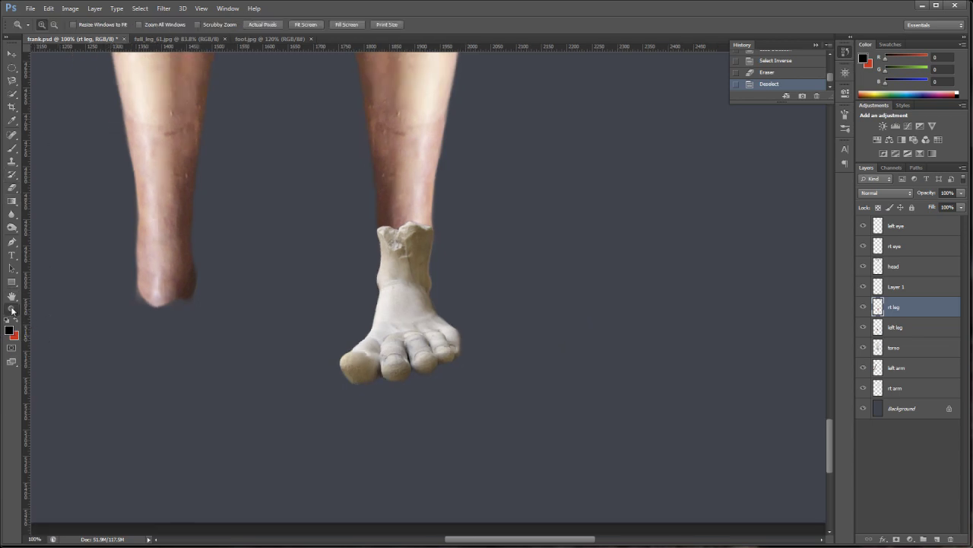
{"action": "double_click", "coordinate": [11, 296]}
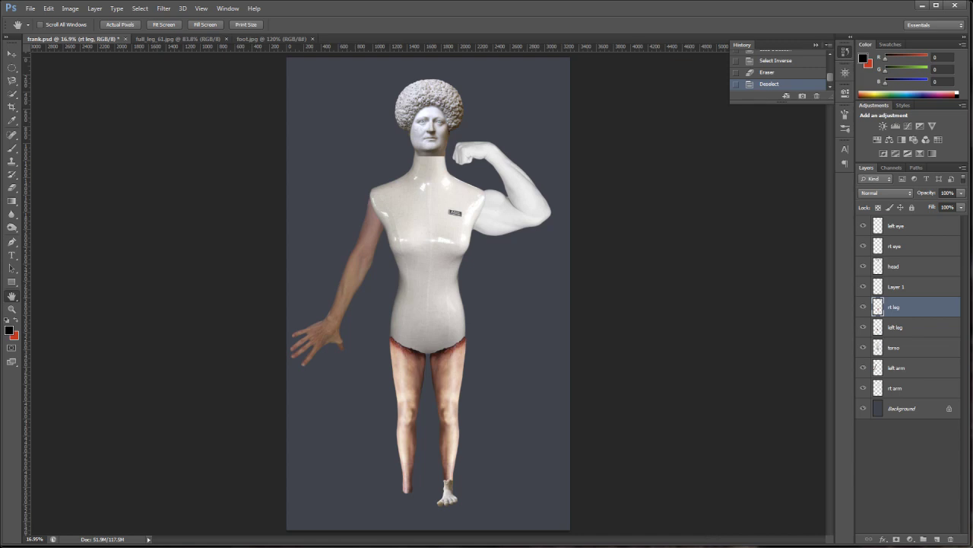
{"action": "key", "text": "alt+Tab"}
{"action": "left_click", "coordinate": [409, 485]}
{"action": "key", "text": "alt+Tab"}
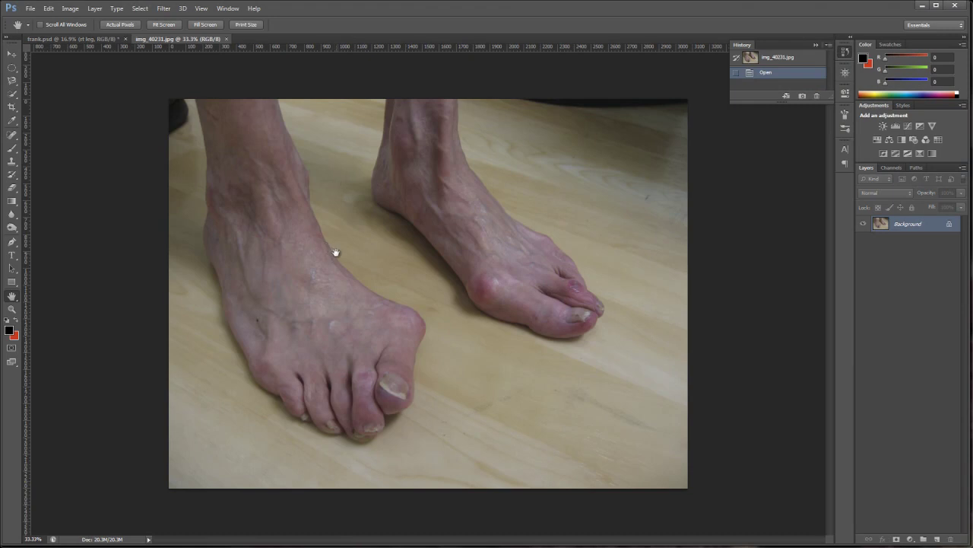
Select the nearer bare foot and ankle with the Quick Selection tool, subtracting the floor beside and below it
{"action": "left_click", "coordinate": [13, 135]}
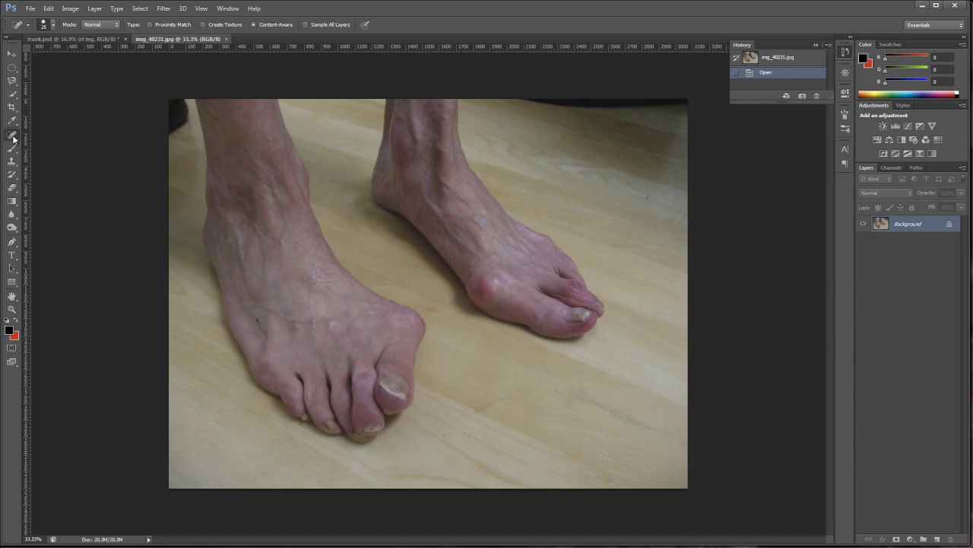
{"action": "left_click", "coordinate": [12, 94]}
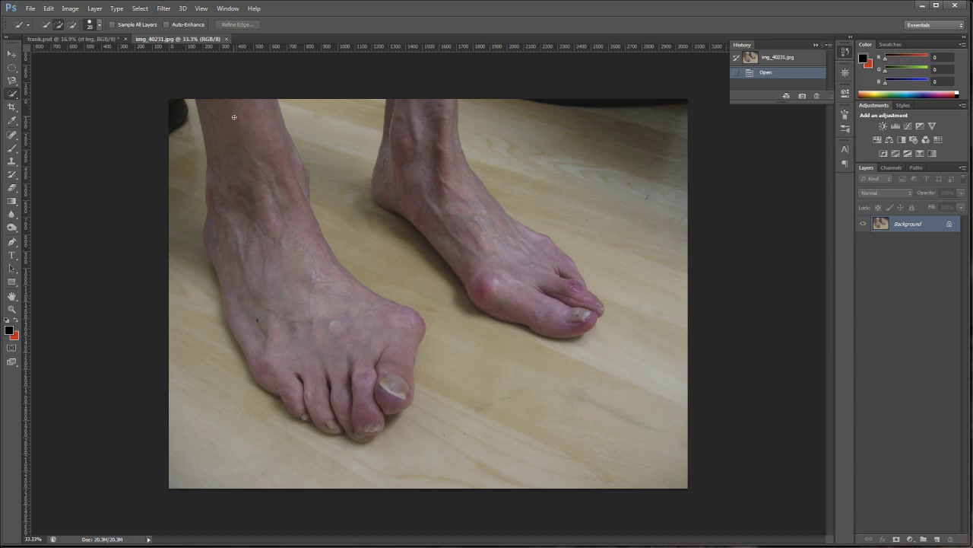
{"action": "mouse_move", "coordinate": [222, 113]}
{"action": "left_mouse_down"}
{"action": "mouse_move", "coordinate": [280, 232]}
{"action": "mouse_move", "coordinate": [316, 356]}
{"action": "mouse_move", "coordinate": [358, 371]}
{"action": "left_mouse_up"}
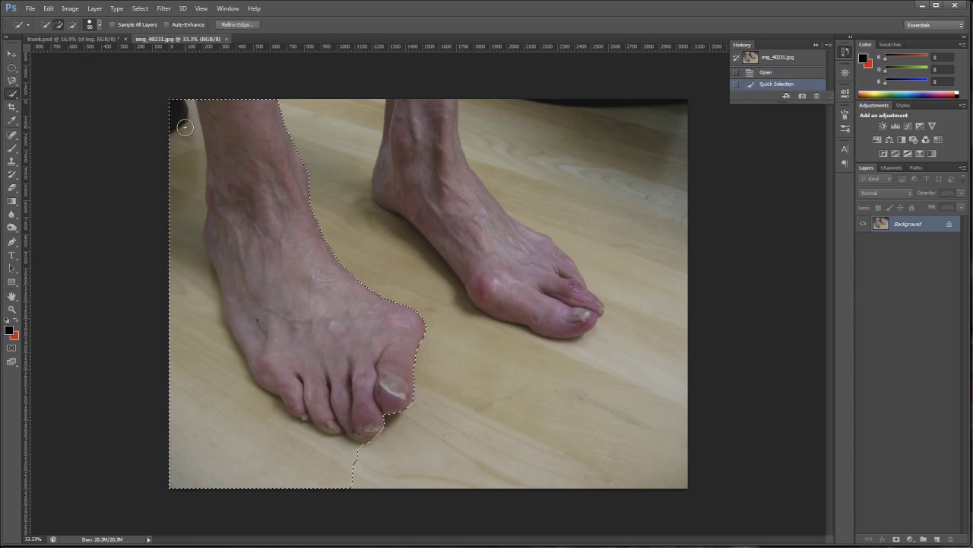
{"action": "key", "text": "alt"}
{"action": "left_click_drag", "start_coordinate": [189, 118], "coordinate": [348, 463]}
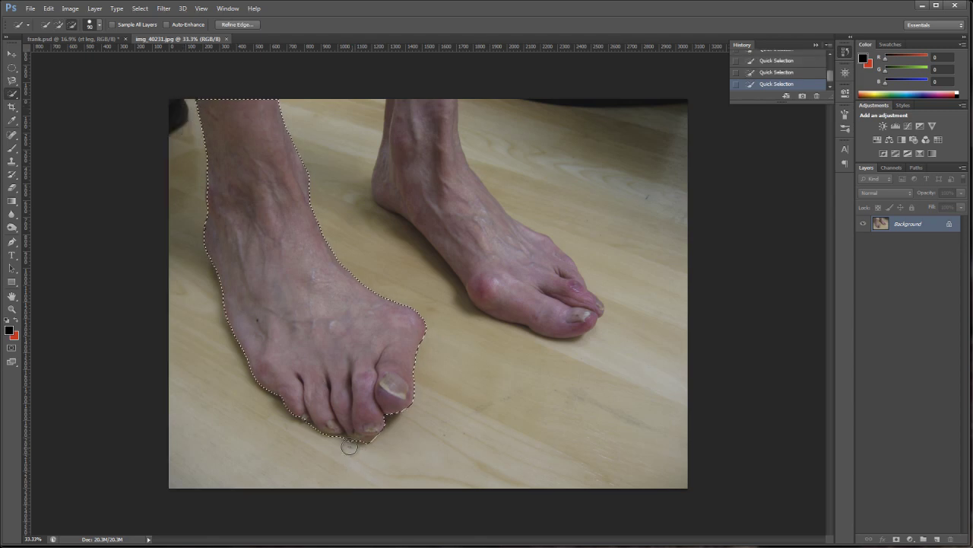
{"action": "left_click", "coordinate": [342, 445]}
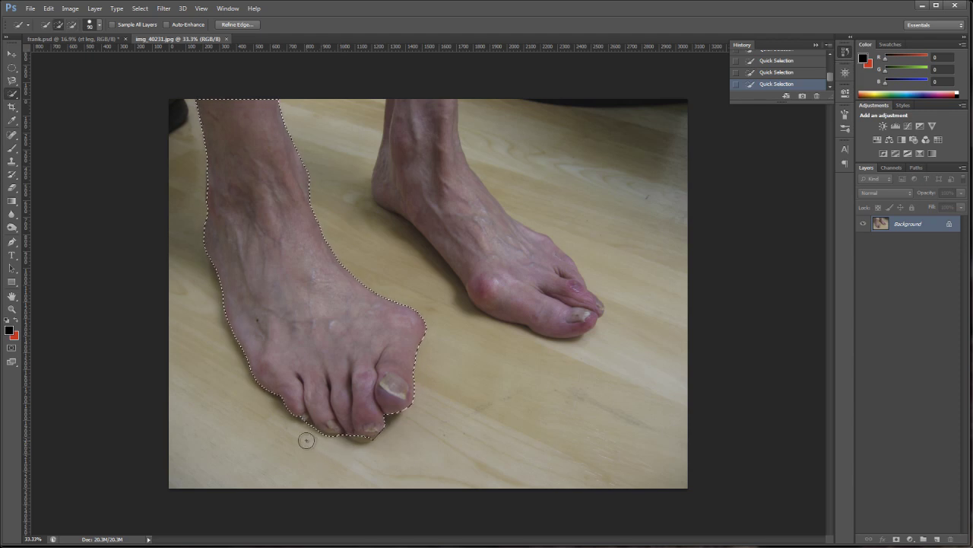
Correct the selection along the toes by excluding the floor shadows and including the second toe's underside, and return to frank.psd
{"action": "left_click", "coordinate": [12, 310]}
{"action": "left_click_drag", "start_coordinate": [255, 337], "coordinate": [444, 472]}
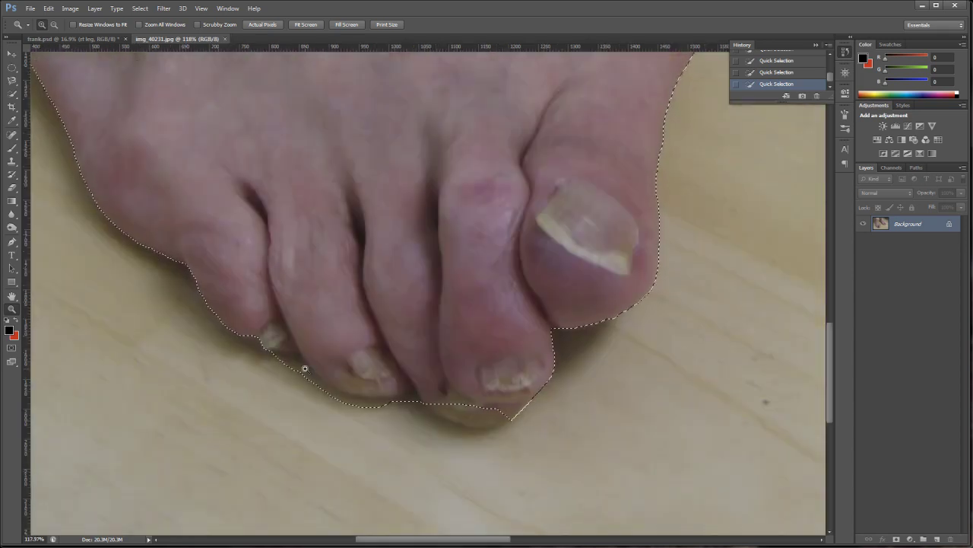
{"action": "left_click", "coordinate": [13, 91]}
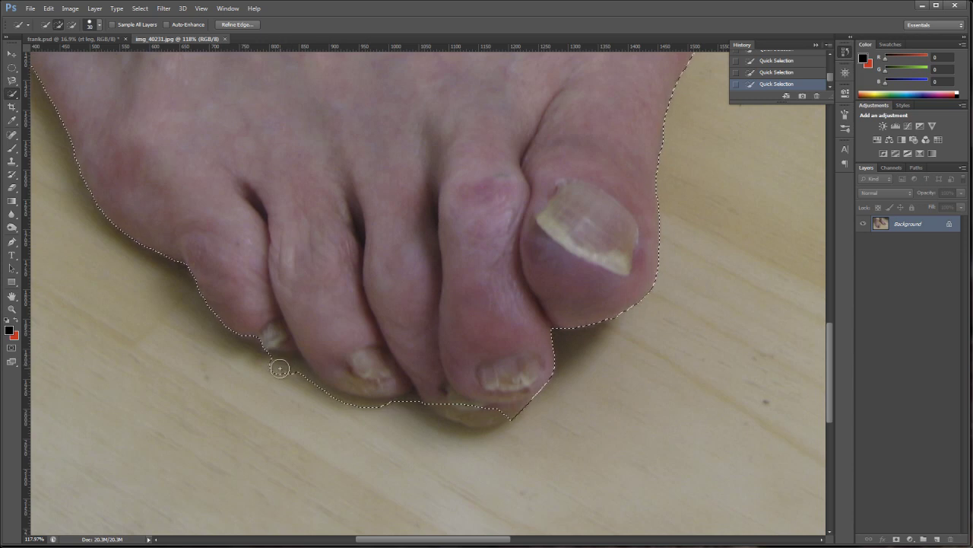
{"action": "key", "text": "alt"}
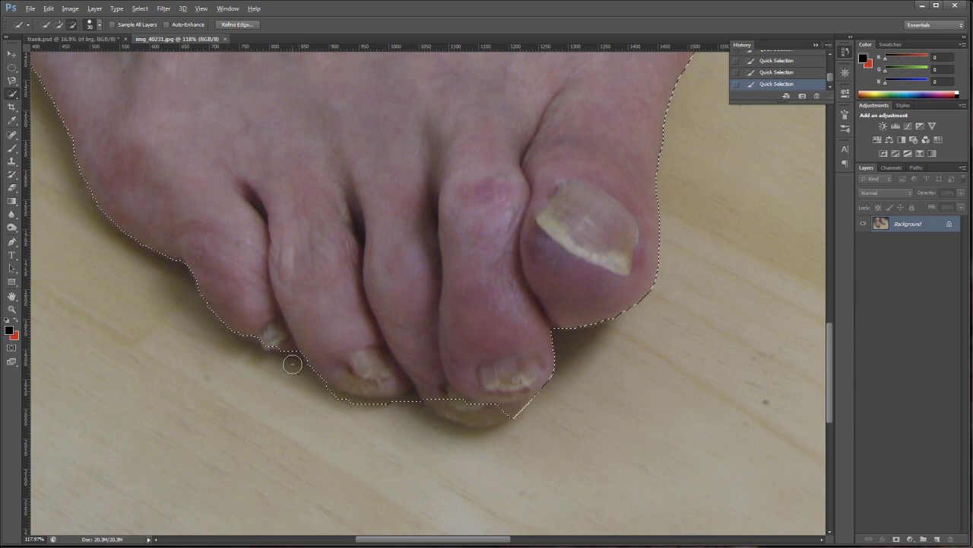
{"action": "left_click", "coordinate": [364, 411], "text": "alt"}
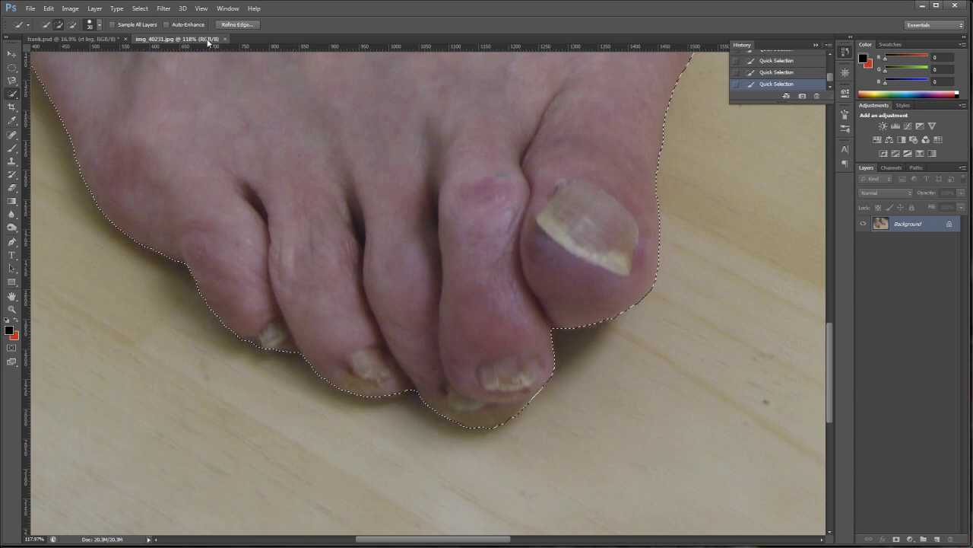
{"action": "left_click", "coordinate": [82, 39]}
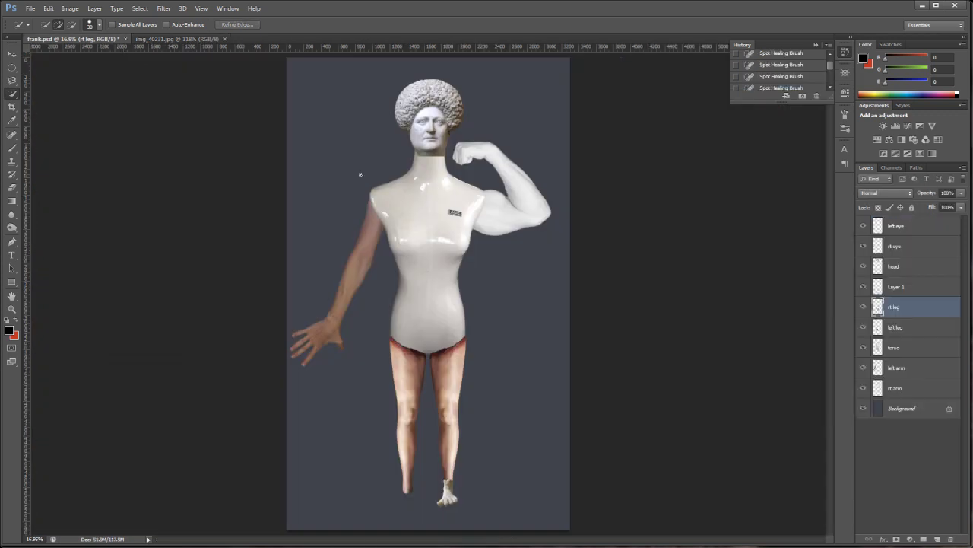
Paste the copied bare foot into frank.psd, clear any selection on it, and move it beside the left leg's lower end
{"action": "key", "text": "ctrl+v"}
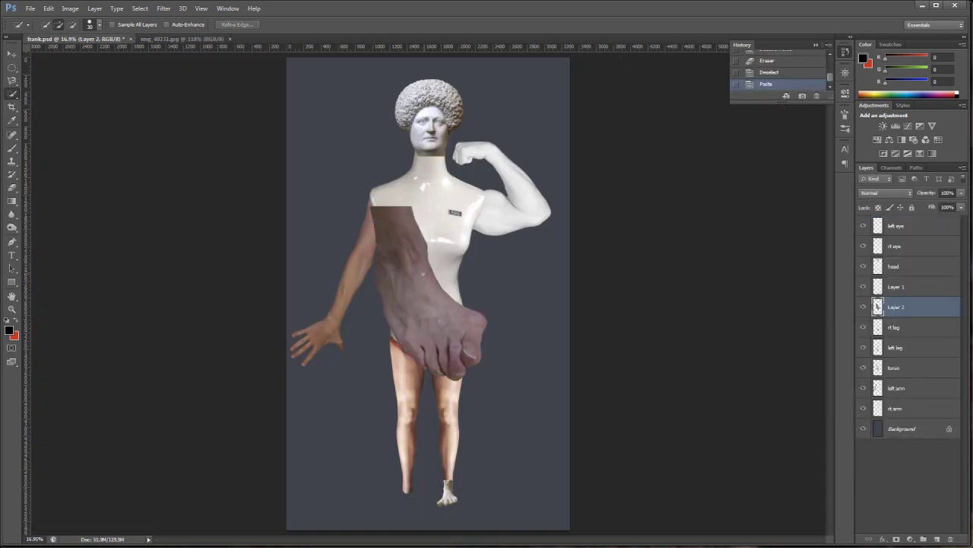
{"action": "left_click", "coordinate": [425, 298]}
{"action": "left_click", "coordinate": [417, 343]}
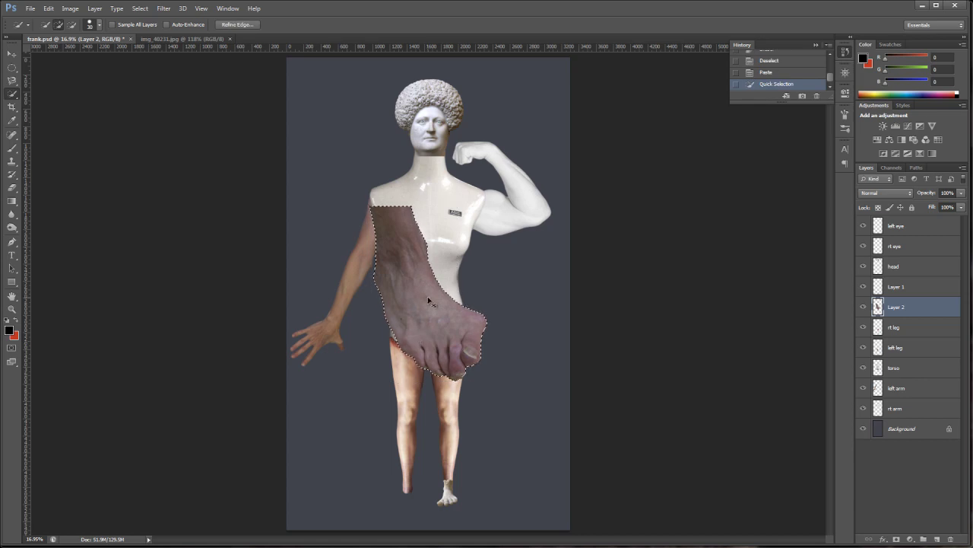
{"action": "key", "text": "ctrl+d"}
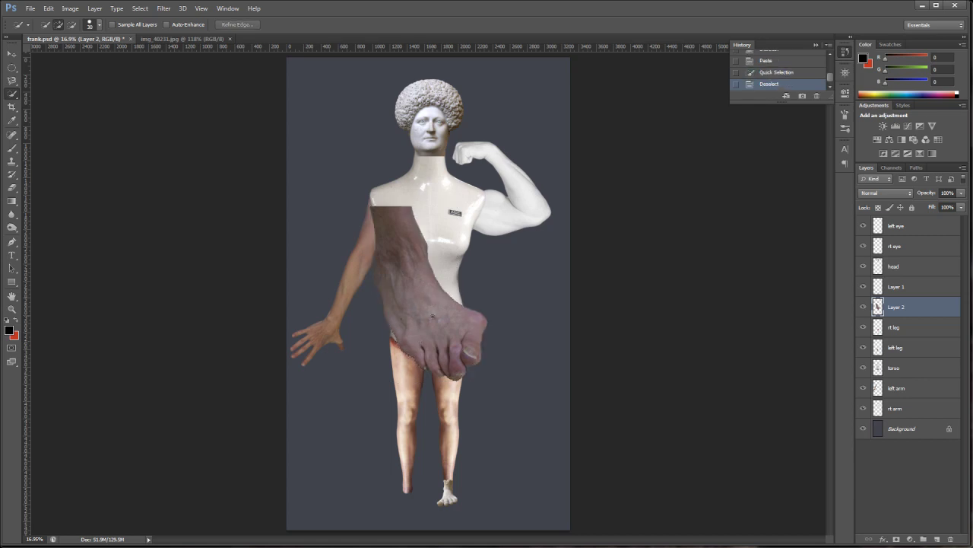
{"action": "key", "text": "v"}
{"action": "mouse_move", "coordinate": [424, 330]}
{"action": "left_mouse_down"}
{"action": "mouse_move", "coordinate": [422, 468]}
{"action": "mouse_move", "coordinate": [356, 439]}
{"action": "mouse_move", "coordinate": [347, 455]}
{"action": "mouse_move", "coordinate": [403, 511]}
{"action": "mouse_move", "coordinate": [355, 473]}
{"action": "left_mouse_up"}
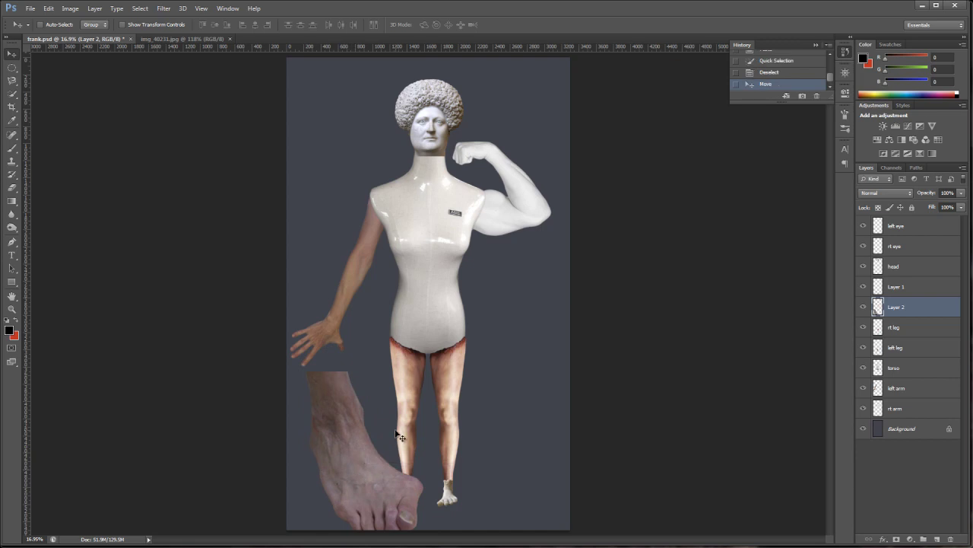
Scale the pasted foot to about 19%, rotate it about 15° clockwise, and place it at the end of the left leg
{"action": "key", "text": "ctrl+t"}
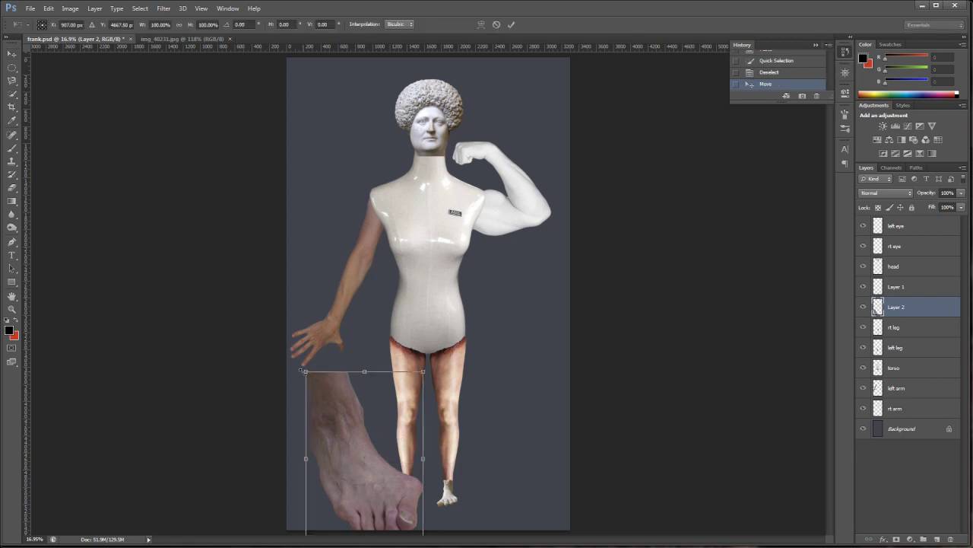
{"action": "left_click_drag", "start_coordinate": [321, 380], "coordinate": [404, 474]}
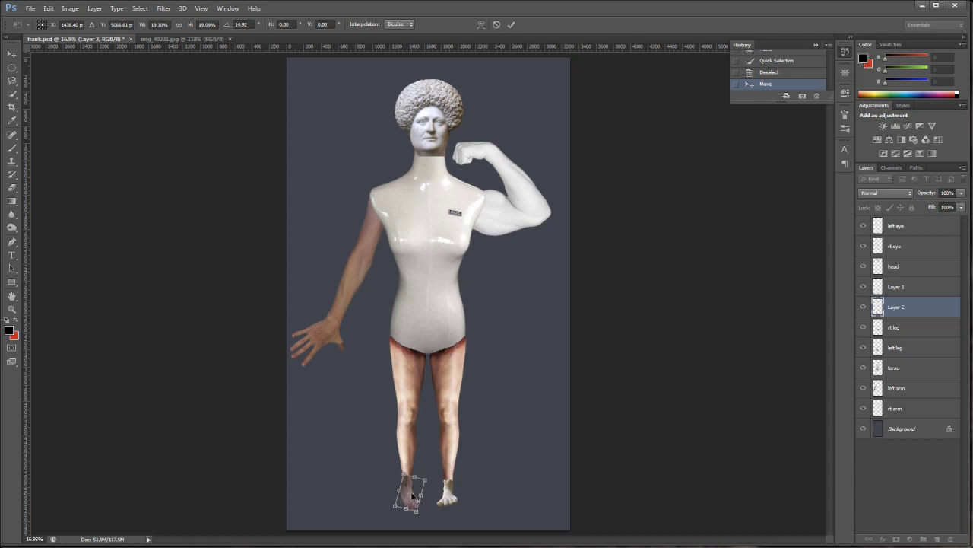
{"action": "key", "text": "Return"}
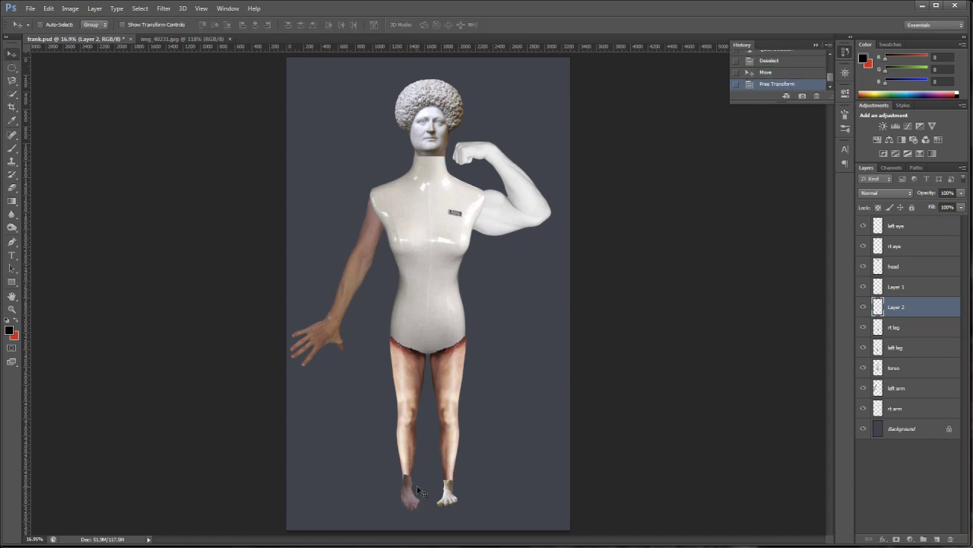
{"action": "left_click_drag", "start_coordinate": [414, 504], "coordinate": [411, 508]}
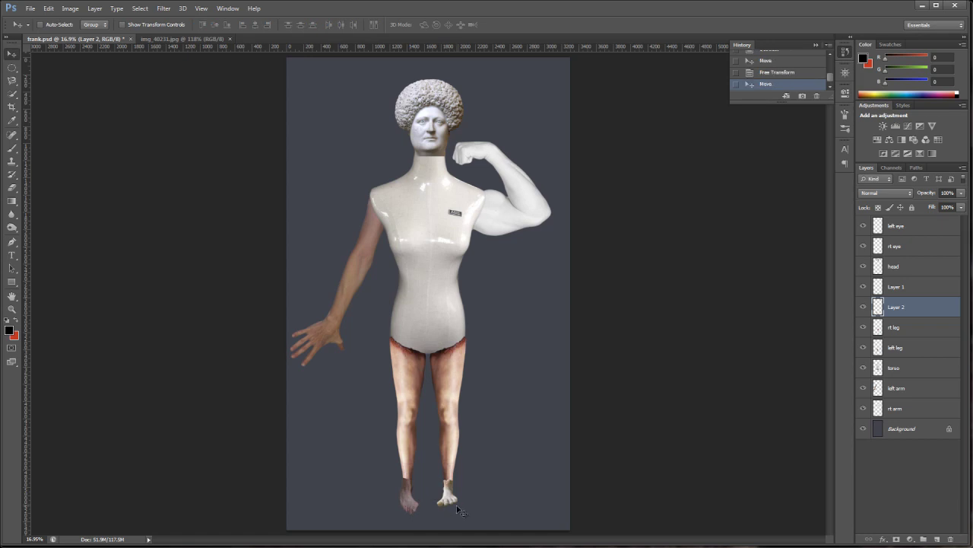
Rotate the bare foot about 4° counterclockwise with Free Transform to line it up with the left leg
{"action": "key", "text": "ctrl+t"}
{"action": "mouse_move", "coordinate": [416, 512]}
{"action": "left_mouse_down"}
{"action": "mouse_move", "coordinate": [425, 508]}
{"action": "mouse_move", "coordinate": [417, 497]}
{"action": "mouse_move", "coordinate": [415, 507]}
{"action": "left_mouse_up"}
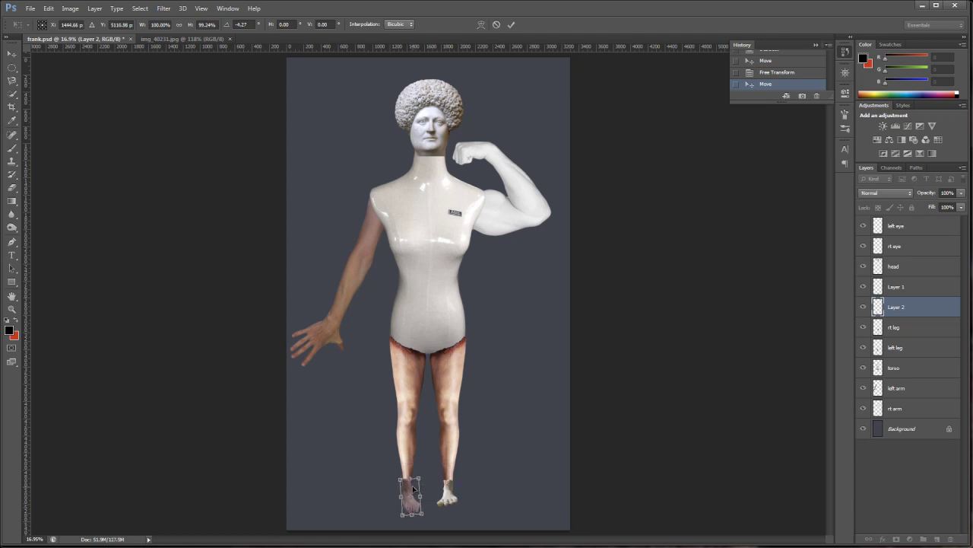
{"action": "key", "text": "Return"}
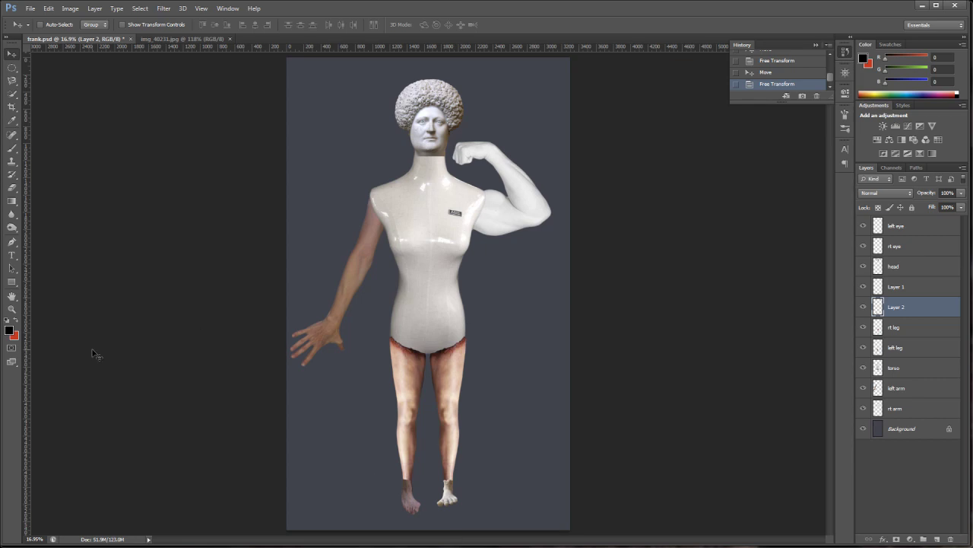
Stretch the bare foot to about 114% width, rotate it about 2° clockwise, and nudge it into line with the left shin
{"action": "key", "text": "ctrl+space"}
{"action": "left_click_drag", "start_coordinate": [358, 459], "coordinate": [434, 521]}
{"action": "left_click_drag", "start_coordinate": [471, 316], "coordinate": [471, 315]}
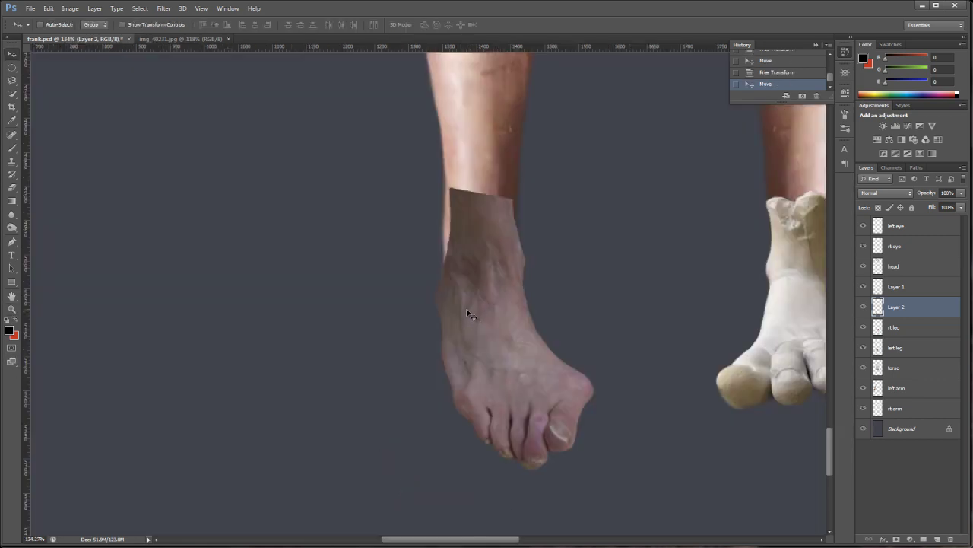
{"action": "key", "text": "ctrl+t"}
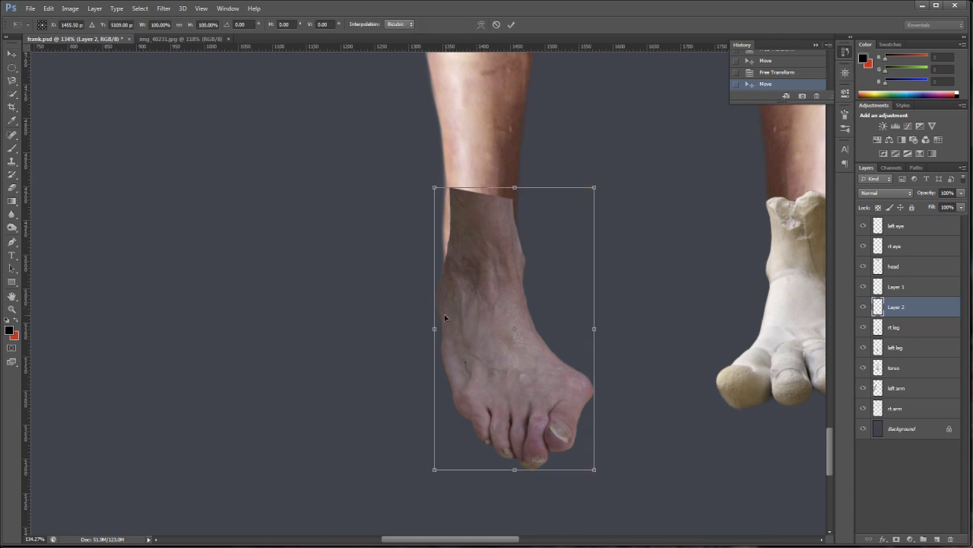
{"action": "left_click_drag", "start_coordinate": [432, 328], "coordinate": [418, 325]}
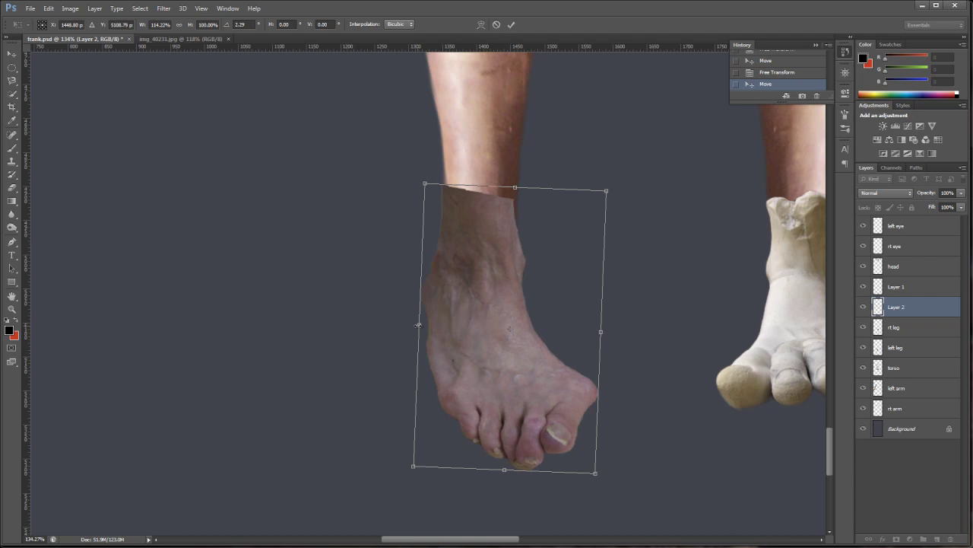
{"action": "key", "text": "Right"}
{"action": "key", "text": "Right"}
{"action": "key", "text": "Right"}
{"action": "key", "text": "Right"}
{"action": "key", "text": "Right"}
{"action": "key", "text": "Right"}
{"action": "key", "text": "Right"}
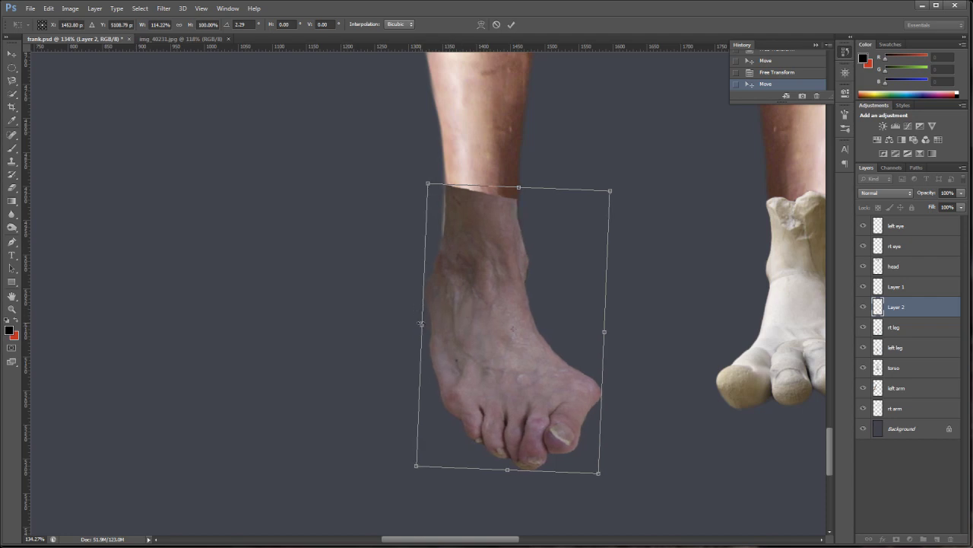
Widen the foot to about 118% to match the leg's width, fine-tune its horizontal position, and apply the transform
{"action": "left_click_drag", "start_coordinate": [421, 324], "coordinate": [417, 325]}
{"action": "key", "text": "Right"}
{"action": "key", "text": "Right"}
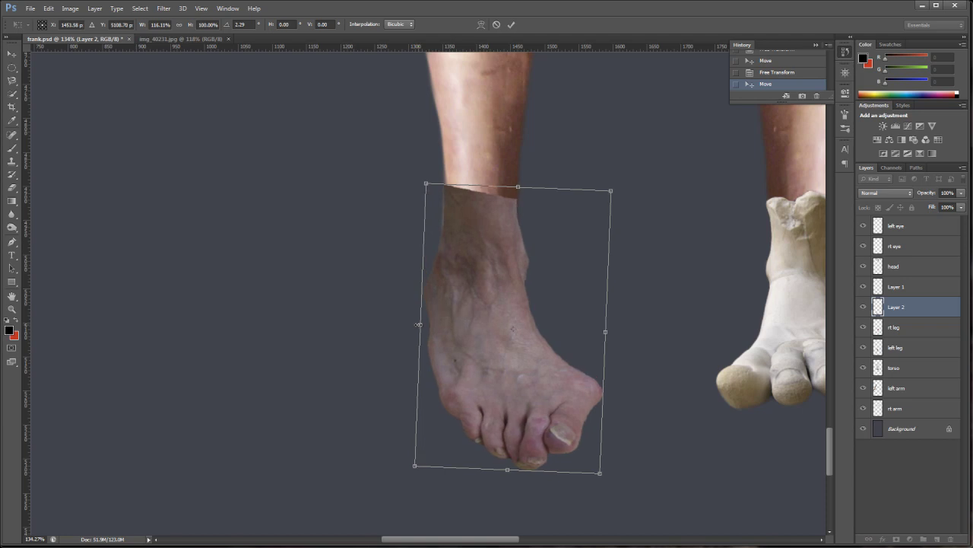
{"action": "key", "text": "Left"}
{"action": "key", "text": "Right"}
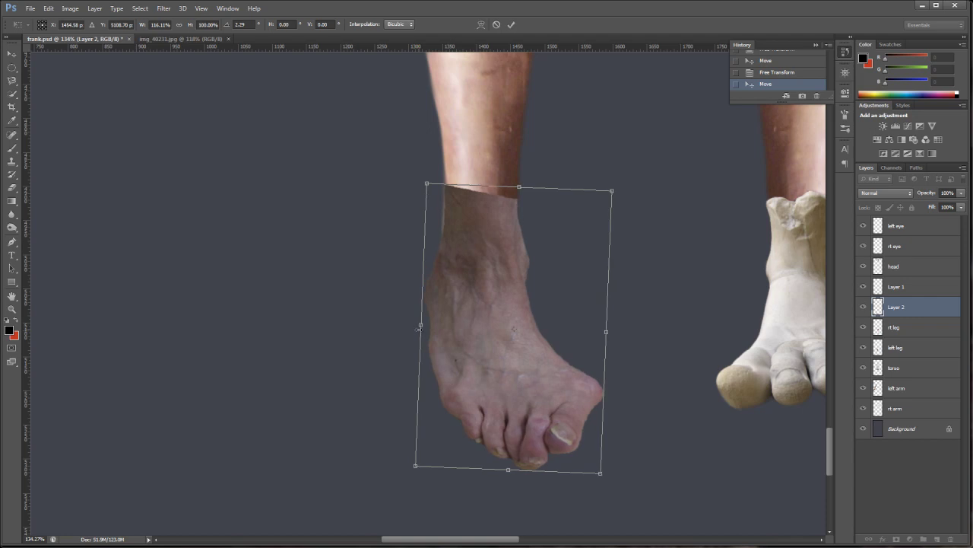
{"action": "left_click_drag", "start_coordinate": [417, 331], "coordinate": [416, 327]}
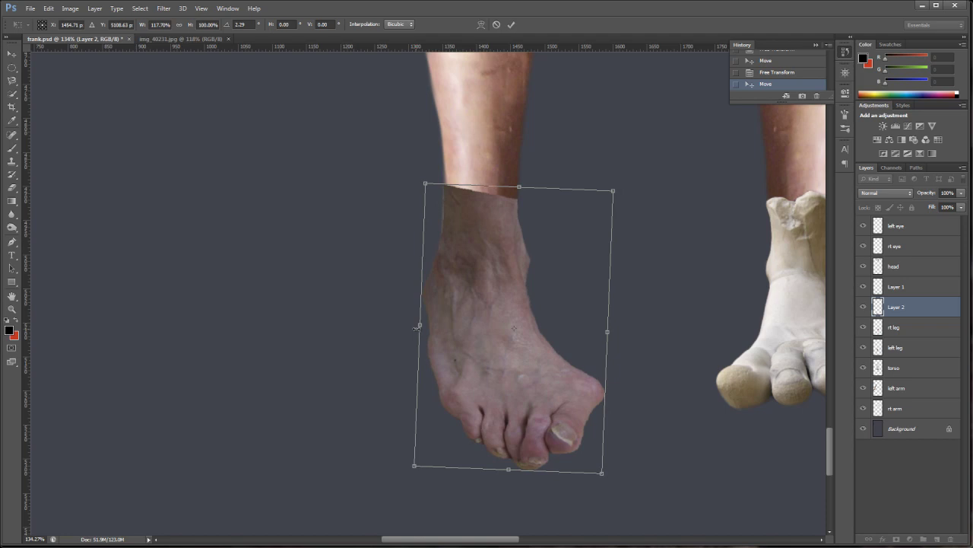
{"action": "key", "text": "Left"}
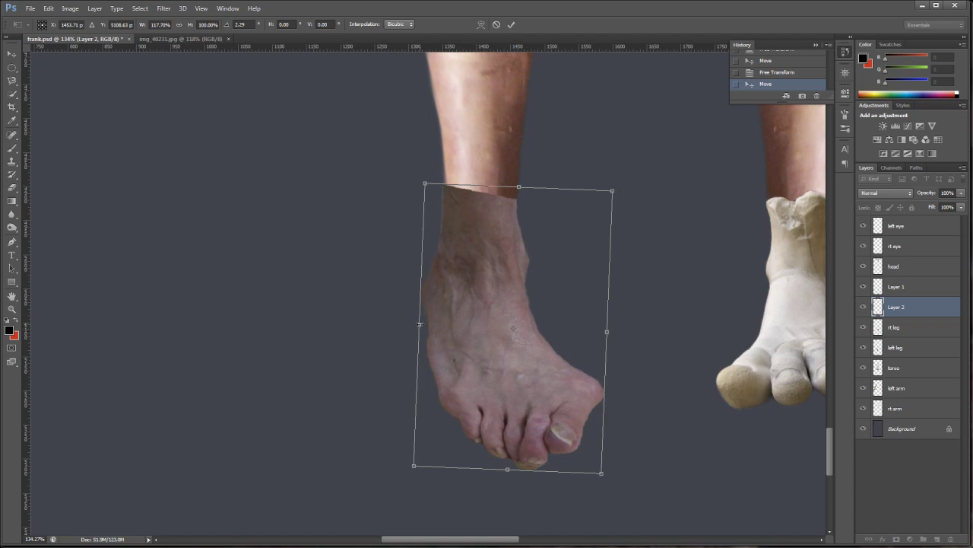
{"action": "key", "text": "Return"}
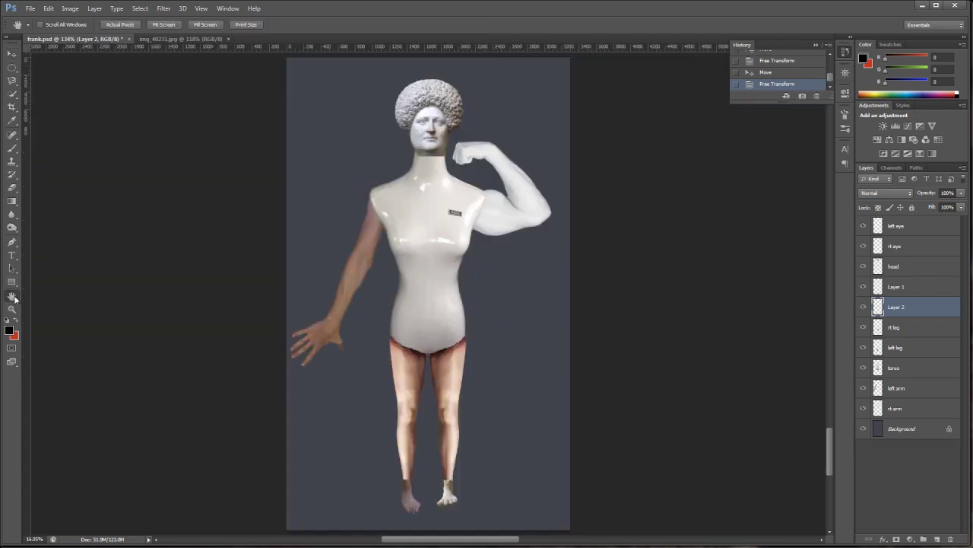
{"action": "double_click", "coordinate": [13, 297]}
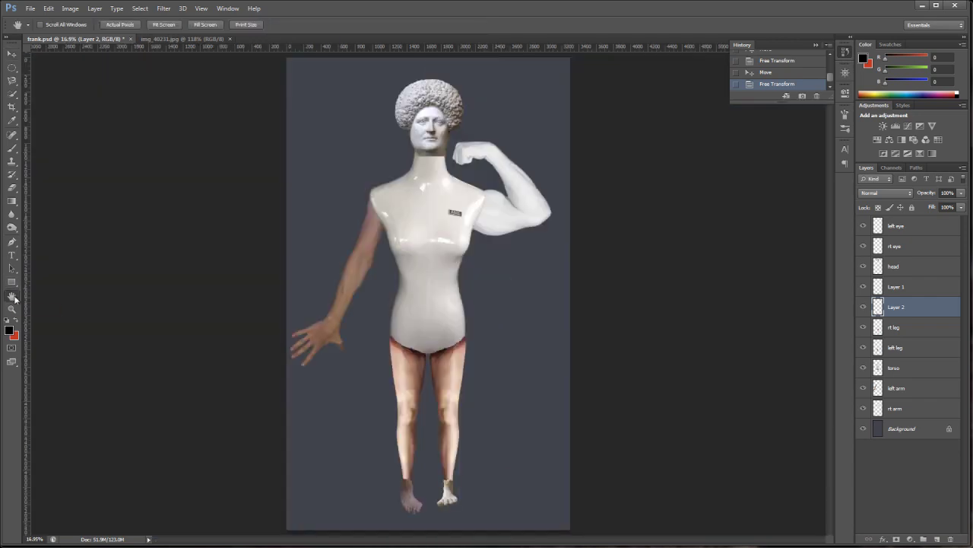